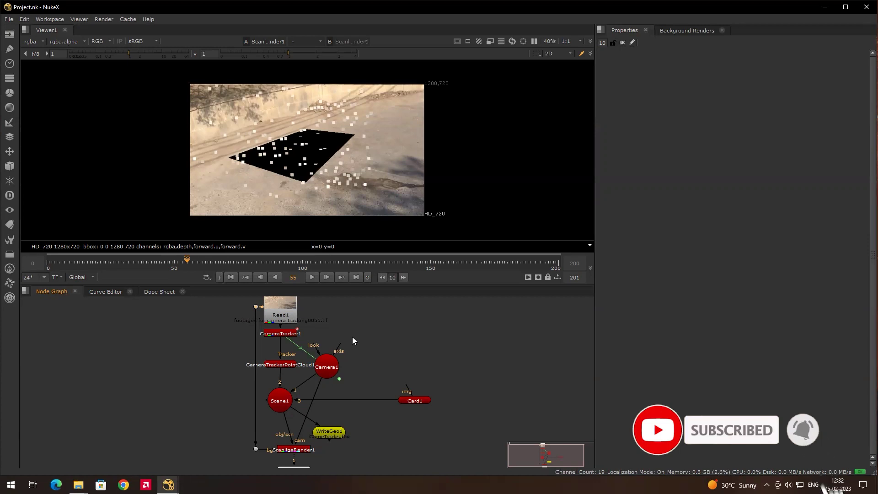
{"action": "middle_click_drag", "start_coordinate": [422, 375], "coordinate": [405, 353]}
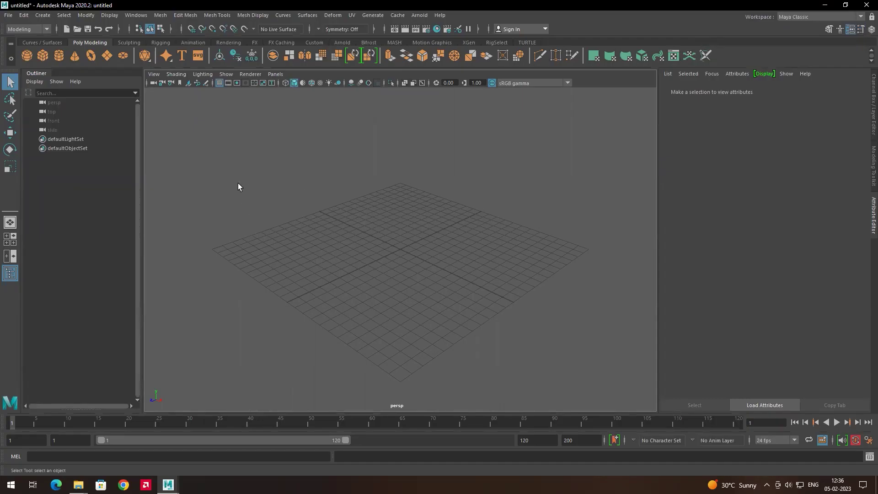
Import CameTracks.fbx from the Nuke To Maya folder into the empty scene, with the file type filter at All Files
{"action": "left_click", "coordinate": [10, 16]}
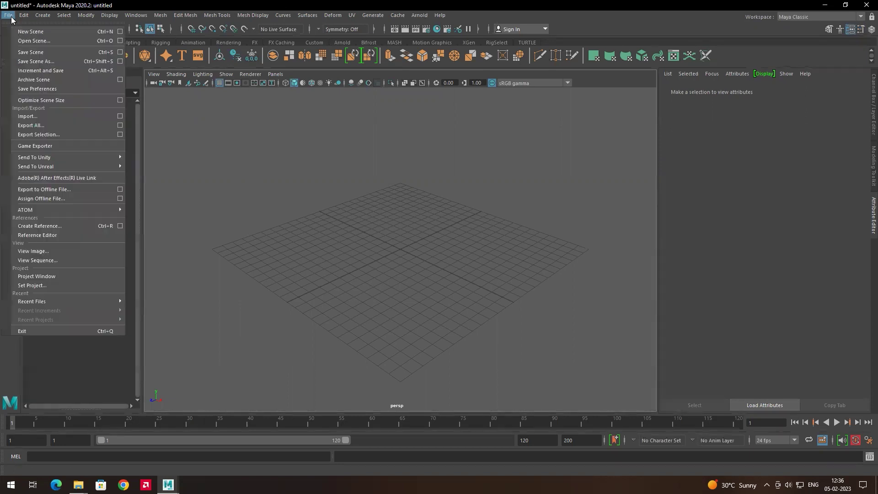
{"action": "left_click", "coordinate": [40, 116]}
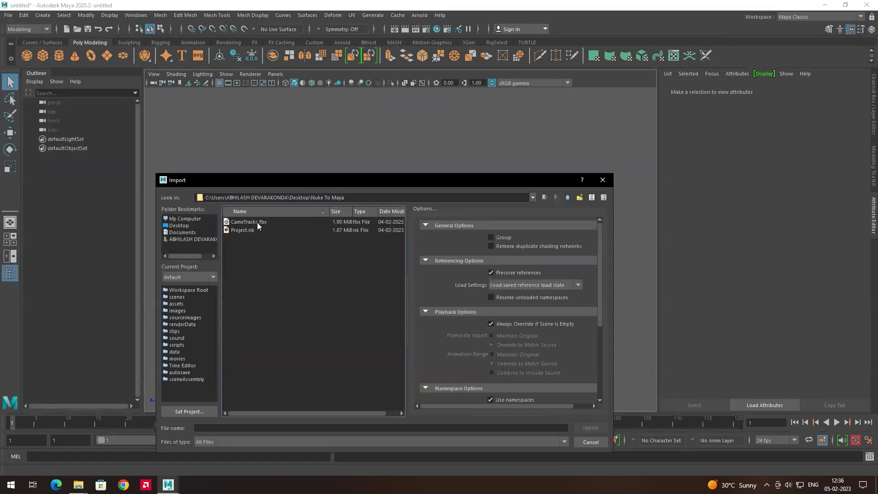
{"action": "left_click", "coordinate": [258, 222]}
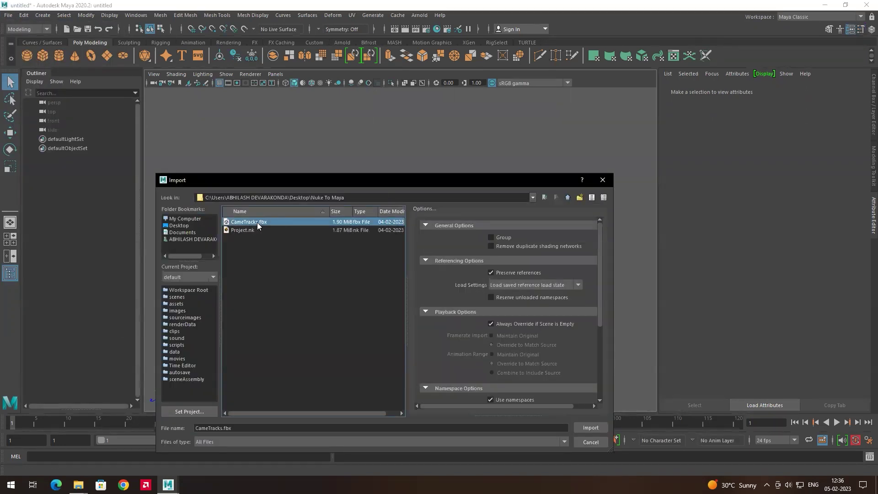
{"action": "left_click", "coordinate": [203, 441]}
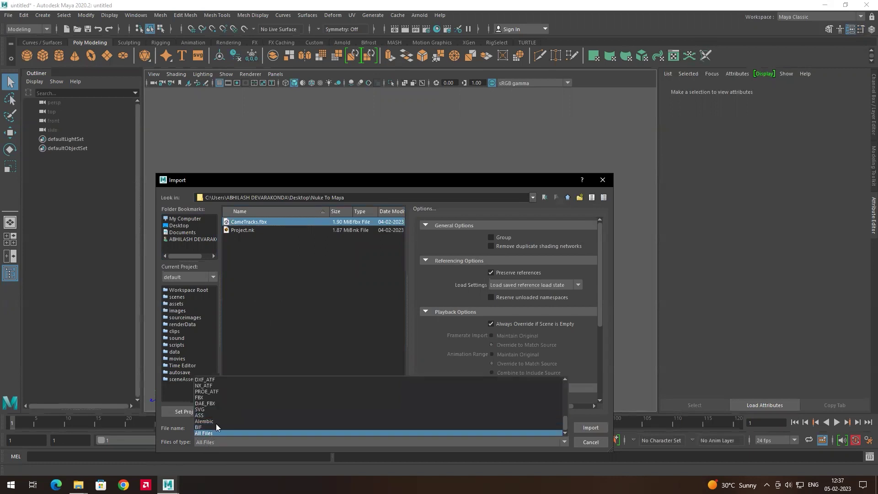
{"action": "left_click", "coordinate": [216, 410]}
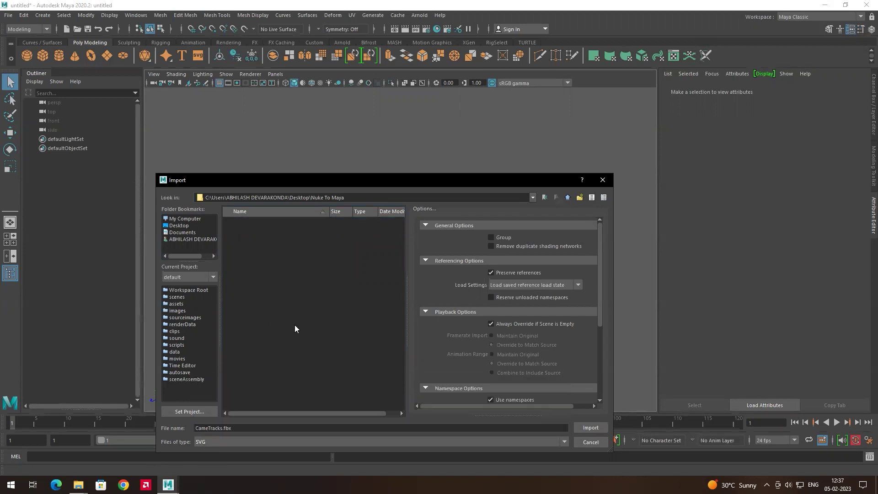
{"action": "left_click", "coordinate": [237, 441]}
{"action": "left_click", "coordinate": [212, 432]}
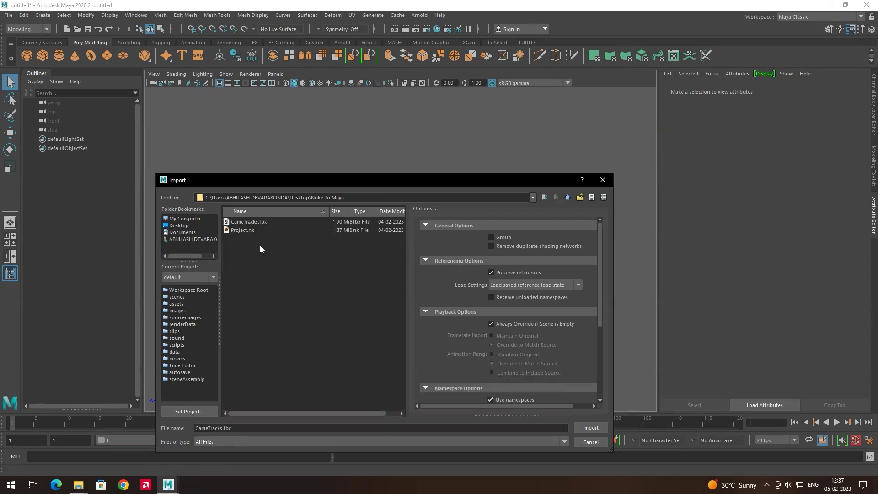
{"action": "left_click", "coordinate": [245, 224]}
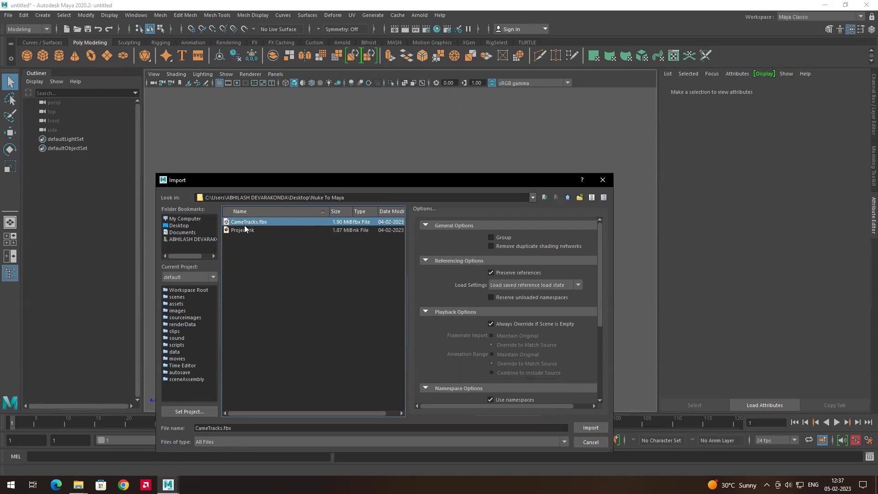
{"action": "left_click", "coordinate": [588, 428]}
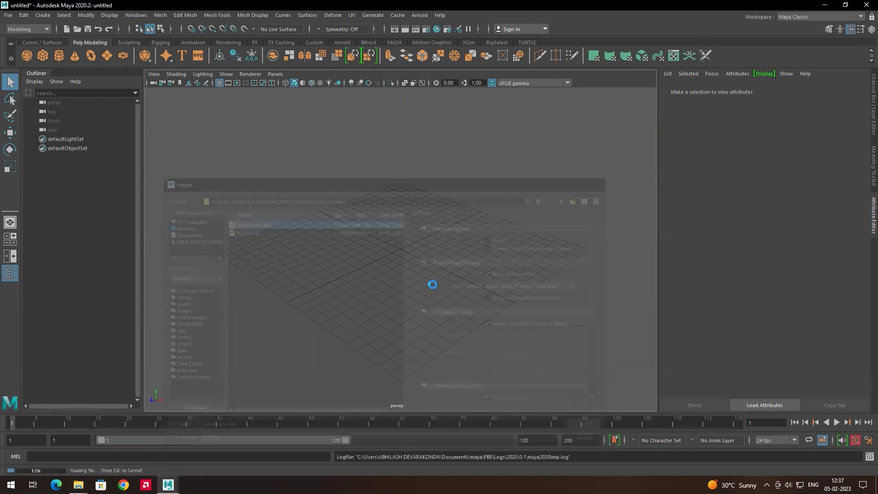
Check the imported locators and camera in the perspective view and play the camera animation
{"action": "left_click_drag", "start_coordinate": [451, 249], "coordinate": [465, 200], "text": "alt"}
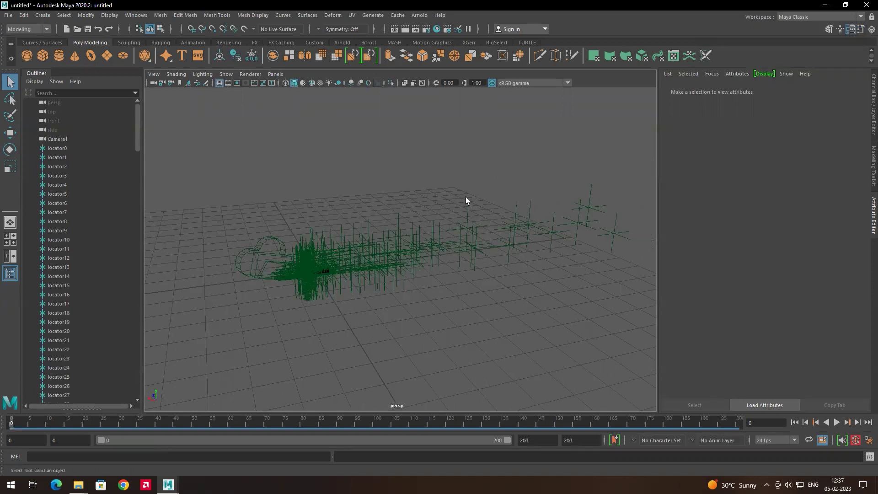
{"action": "left_click_drag", "start_coordinate": [459, 252], "coordinate": [439, 266]}
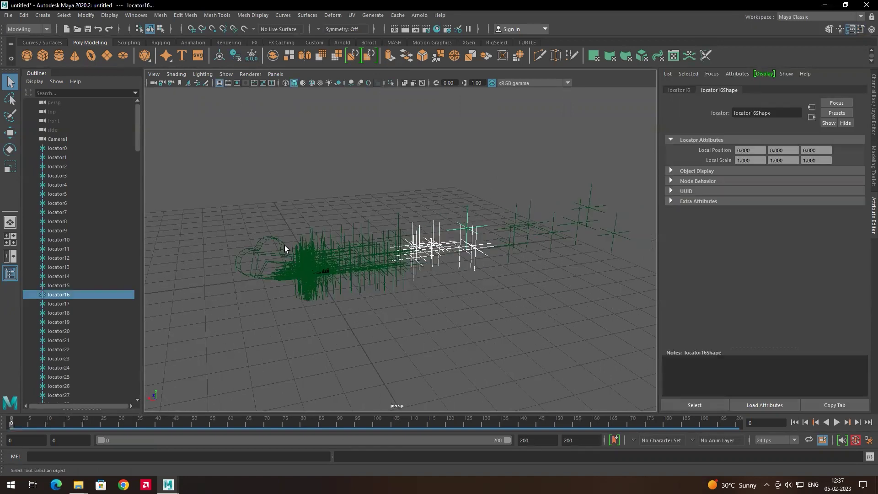
{"action": "left_click_drag", "start_coordinate": [265, 248], "coordinate": [264, 250]}
{"action": "left_click", "coordinate": [192, 348]}
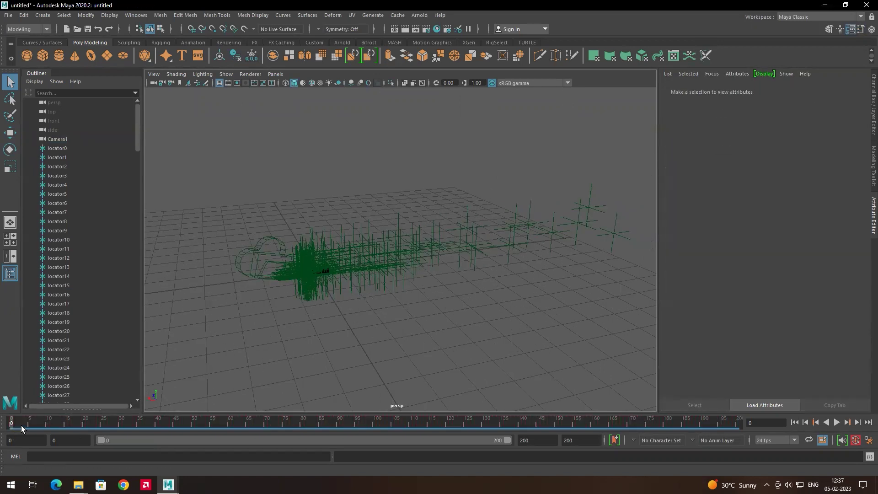
{"action": "left_click", "coordinate": [835, 424]}
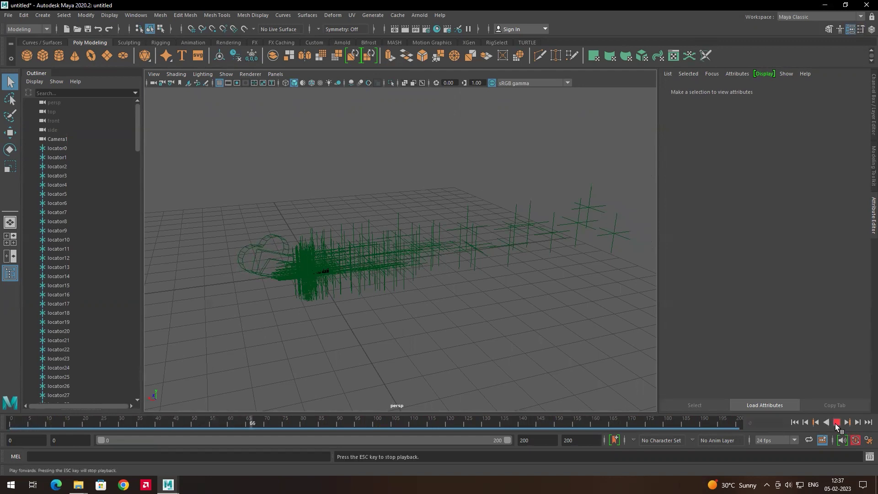
{"action": "left_click", "coordinate": [836, 422]}
Select the imported card mesh and examine it among the locators from several angles in the perspective view
{"action": "left_click_drag", "start_coordinate": [398, 276], "coordinate": [503, 213], "text": "alt"}
{"action": "left_click_drag", "start_coordinate": [503, 214], "coordinate": [345, 254]}
{"action": "middle_click_drag", "start_coordinate": [360, 241], "coordinate": [398, 266], "text": "alt"}
{"action": "scroll", "coordinate": [398, 267], "scroll_direction": "up", "scroll_amount": 4}
{"action": "left_click", "coordinate": [383, 271]}
{"action": "left_click_drag", "start_coordinate": [398, 266], "coordinate": [387, 271], "text": "alt"}
{"action": "scroll", "coordinate": [386, 268], "scroll_direction": "up", "scroll_amount": 1}
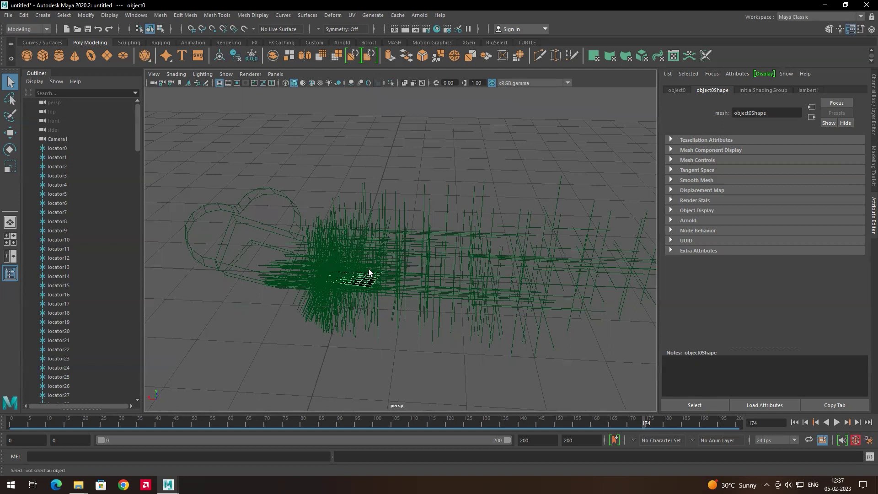
{"action": "left_click_drag", "start_coordinate": [380, 272], "coordinate": [414, 289], "text": "alt"}
{"action": "scroll", "coordinate": [408, 272], "scroll_direction": "up", "scroll_amount": 1}
{"action": "scroll", "coordinate": [397, 297], "scroll_direction": "up", "scroll_amount": 1}
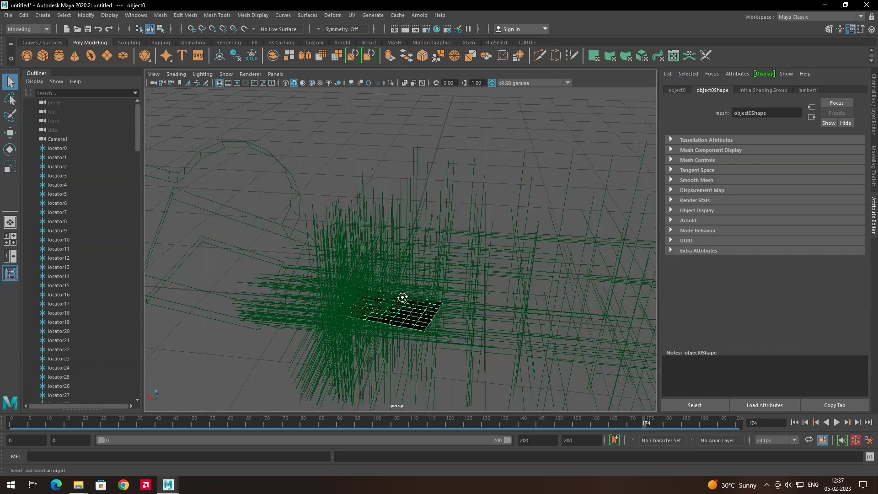
{"action": "scroll", "coordinate": [397, 285], "scroll_direction": "up", "scroll_amount": 2}
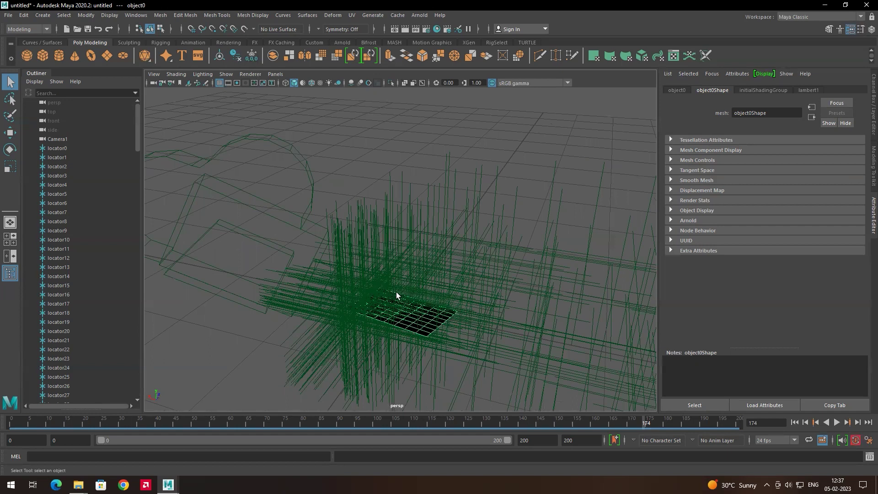
{"action": "left_click_drag", "start_coordinate": [400, 292], "coordinate": [452, 264], "text": "alt"}
{"action": "scroll", "coordinate": [391, 293], "scroll_direction": "down", "scroll_amount": 3}
{"action": "scroll", "coordinate": [368, 259], "scroll_direction": "down", "scroll_amount": 4}
{"action": "middle_click_drag", "start_coordinate": [442, 277], "coordinate": [358, 281], "text": "alt"}
{"action": "left_click_drag", "start_coordinate": [357, 282], "coordinate": [380, 249], "text": "alt"}
Select all imported locators, leaving Camera1 and the card mesh out of the selection
{"action": "left_click", "coordinate": [512, 222]}
{"action": "left_click_drag", "start_coordinate": [231, 190], "coordinate": [592, 313]}
{"action": "key", "text": "f"}
{"action": "middle_click_drag", "start_coordinate": [291, 252], "coordinate": [444, 281], "text": "alt"}
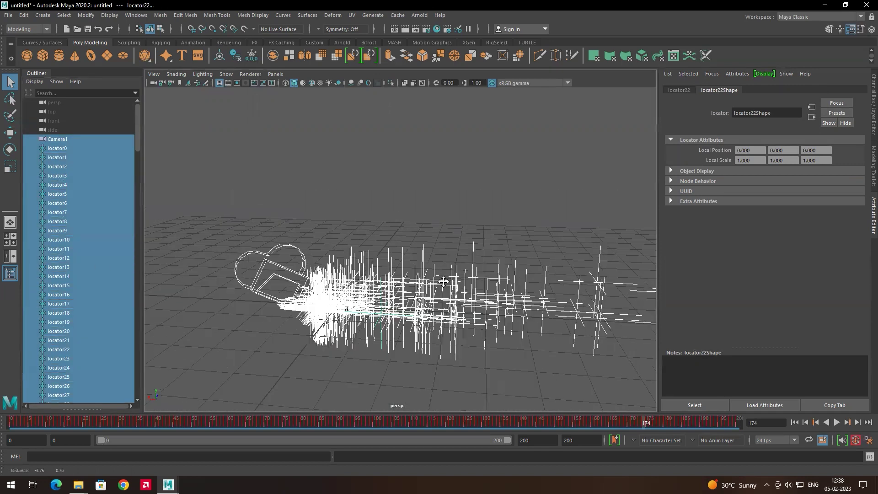
{"action": "left_click_drag", "start_coordinate": [303, 225], "coordinate": [273, 266], "text": "ctrl"}
{"action": "scroll", "coordinate": [332, 267], "scroll_direction": "up", "scroll_amount": 3}
{"action": "middle_click_drag", "start_coordinate": [353, 223], "coordinate": [373, 249], "text": "alt"}
{"action": "left_click_drag", "start_coordinate": [372, 249], "coordinate": [276, 282], "text": "alt"}
{"action": "scroll", "coordinate": [275, 282], "scroll_direction": "up", "scroll_amount": 6}
{"action": "left_click", "coordinate": [285, 282], "text": "shift"}
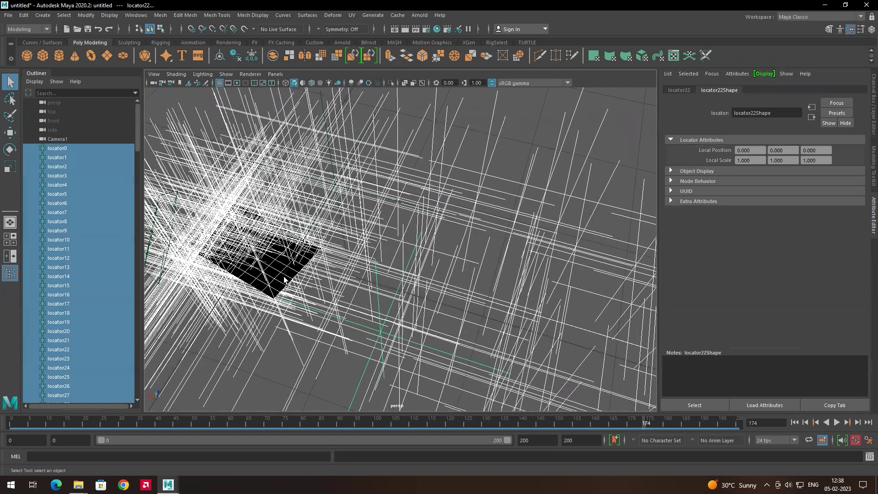
{"action": "key", "text": "ctrl+z"}
{"action": "scroll", "coordinate": [347, 274], "scroll_direction": "down", "scroll_amount": 5}
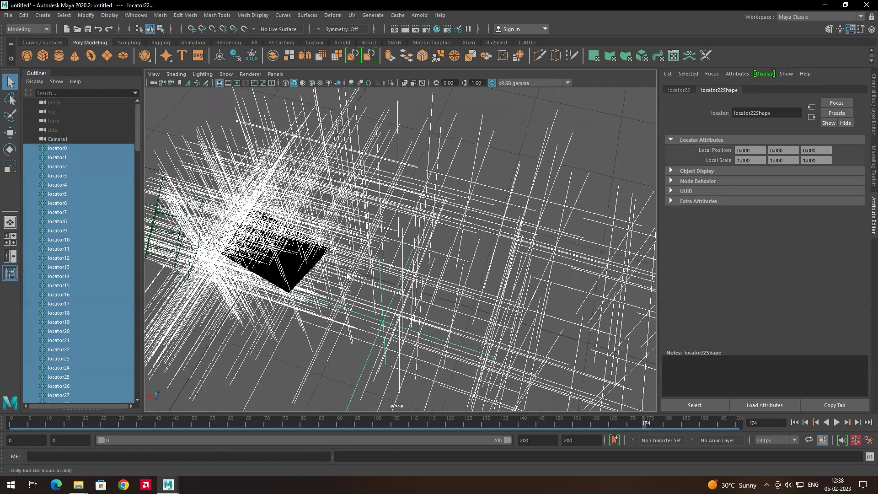
Scale the selected locators down uniformly to small crosses and clear the selection
{"action": "key", "text": "r"}
{"action": "scroll", "coordinate": [417, 295], "scroll_direction": "up", "scroll_amount": 3}
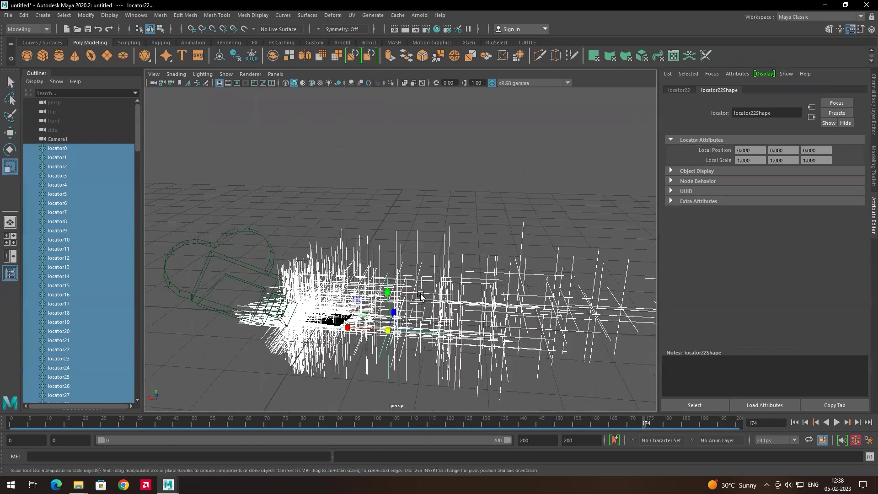
{"action": "left_click_drag", "start_coordinate": [378, 300], "coordinate": [284, 424]}
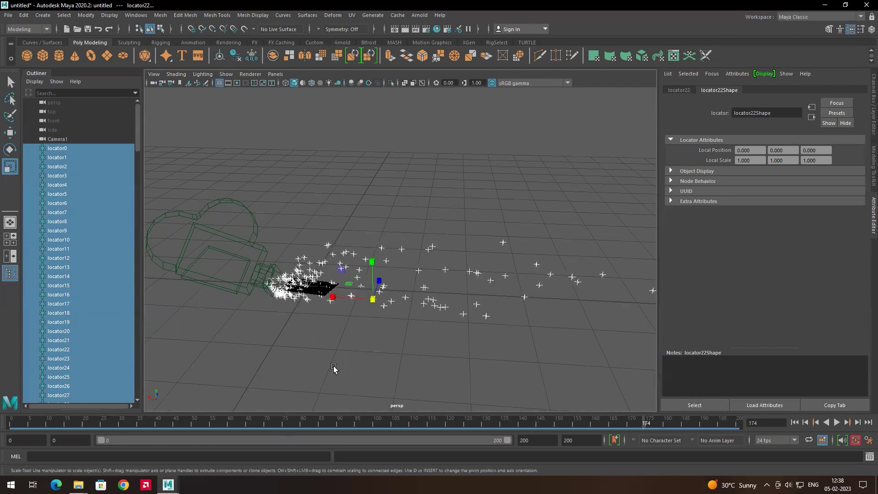
{"action": "left_click", "coordinate": [334, 368]}
{"action": "scroll", "coordinate": [369, 271], "scroll_direction": "down", "scroll_amount": 4}
{"action": "left_click_drag", "start_coordinate": [370, 270], "coordinate": [370, 295], "text": "alt"}
{"action": "left_click_drag", "start_coordinate": [289, 270], "coordinate": [306, 204], "text": "alt"}
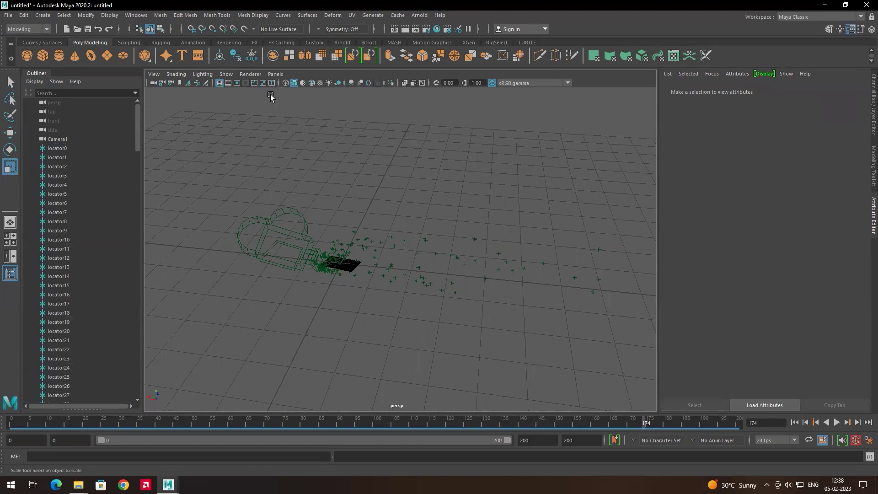
Look through Camera1, play the tracked animation against the card and locators, and return to frame 0
{"action": "left_click", "coordinate": [275, 74]}
{"action": "mouse_move", "coordinate": [284, 90]}
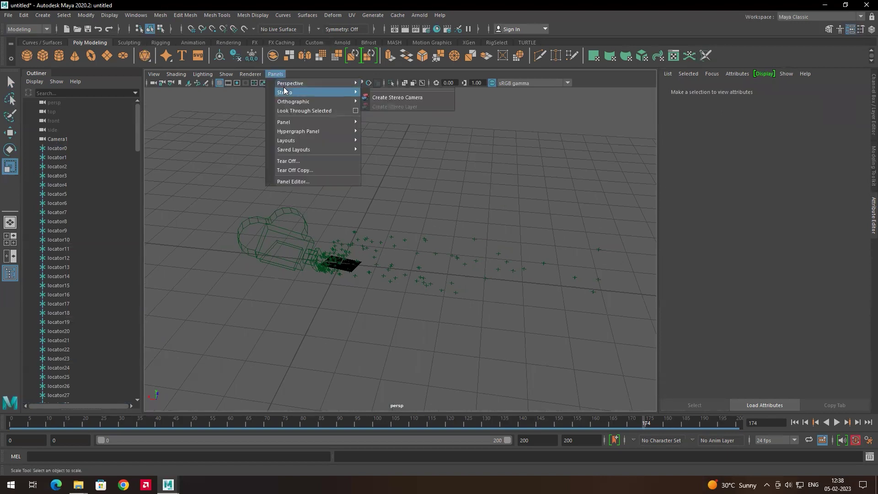
{"action": "left_click", "coordinate": [379, 84]}
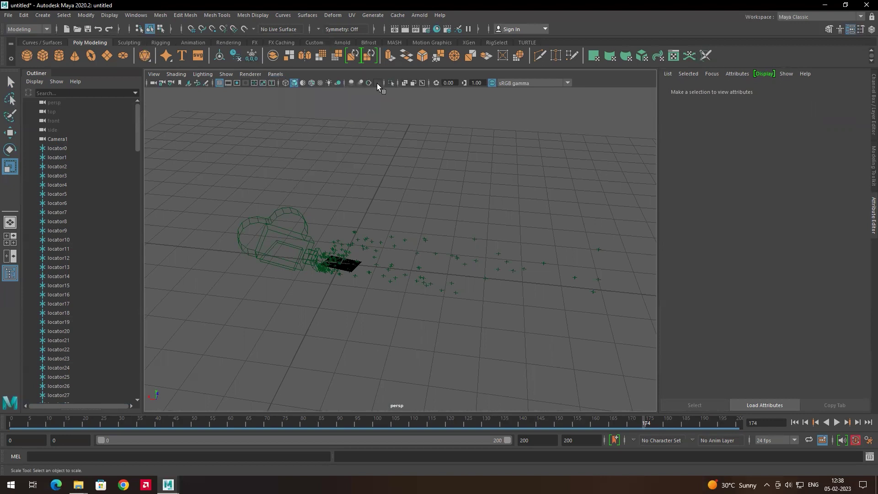
{"action": "key", "text": "alt+v"}
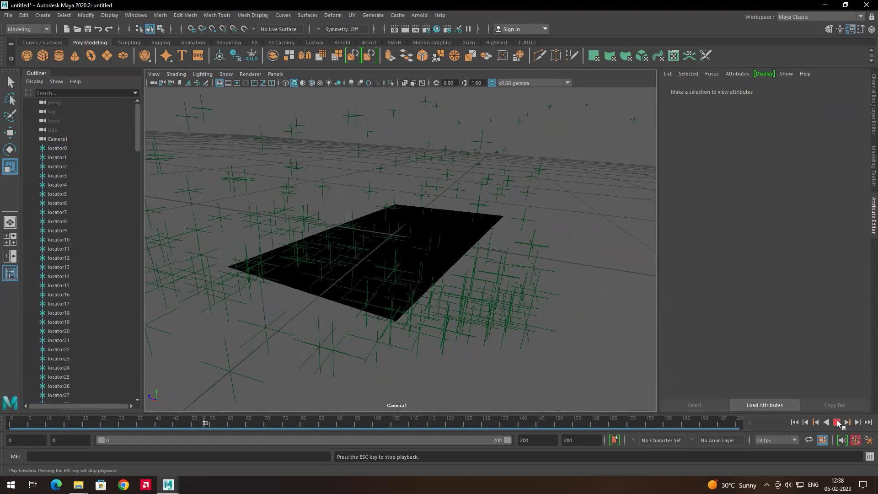
{"action": "left_click", "coordinate": [837, 423]}
{"action": "left_click_drag", "start_coordinate": [728, 424], "coordinate": [10, 424]}
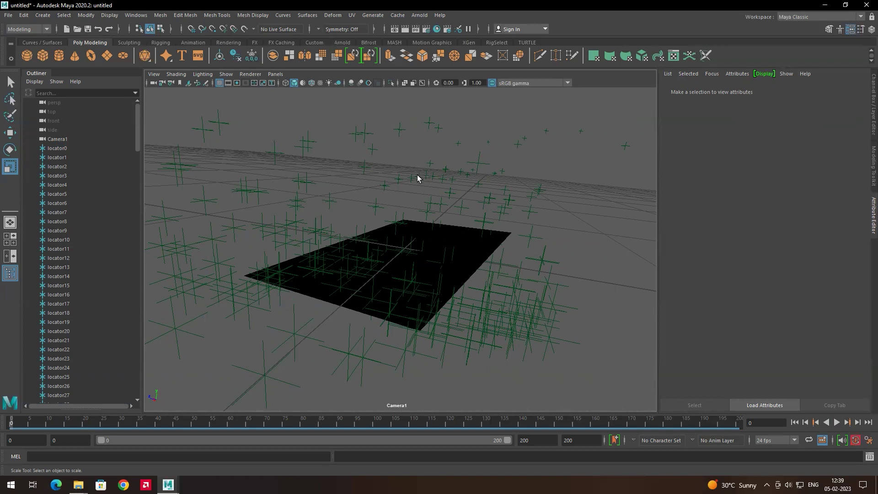
{"action": "key", "text": "alt+v"}
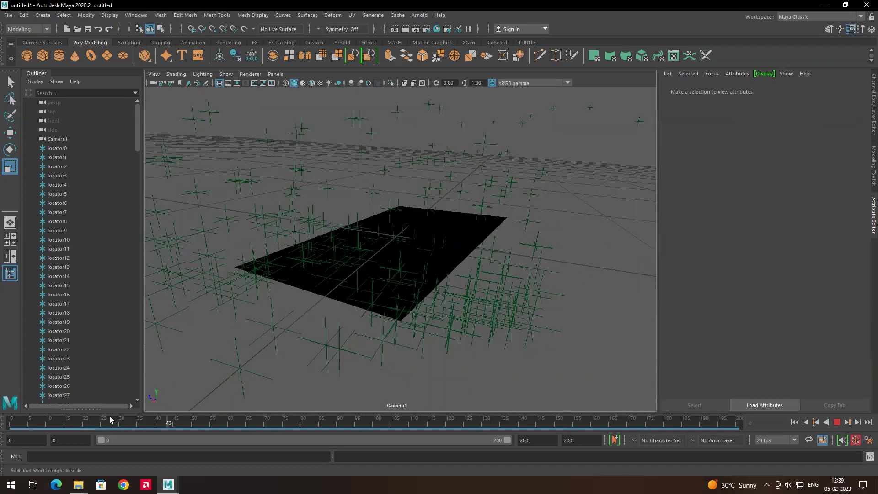
{"action": "left_click", "coordinate": [11, 420]}
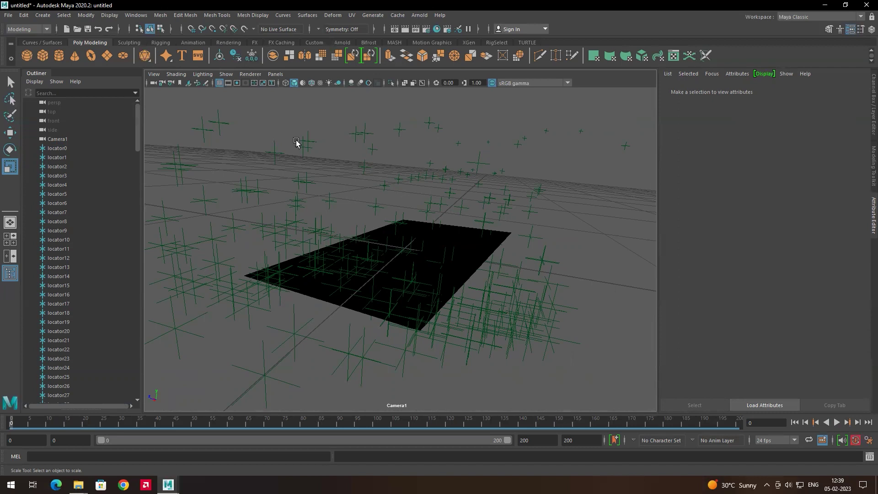
Switch back to the perspective view, select Camera1 and expand its Environment attributes
{"action": "left_click", "coordinate": [276, 74]}
{"action": "left_click", "coordinate": [380, 84]}
{"action": "left_click", "coordinate": [297, 217]}
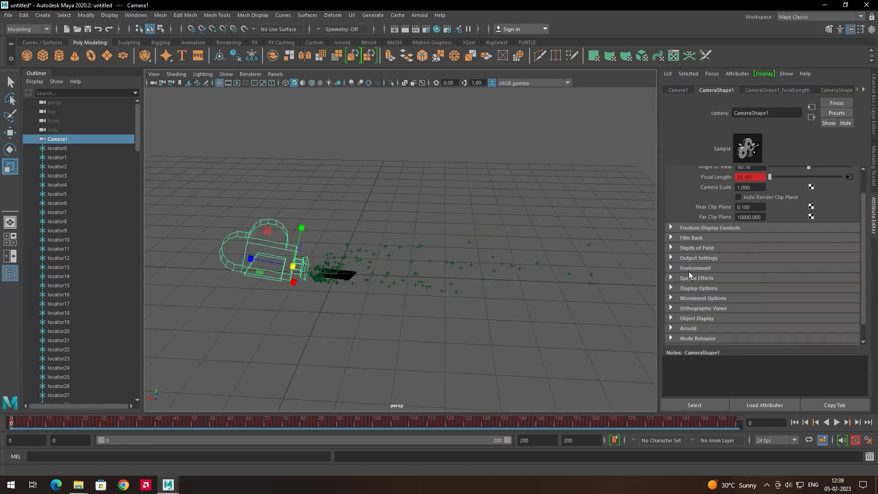
{"action": "left_click", "coordinate": [693, 267]}
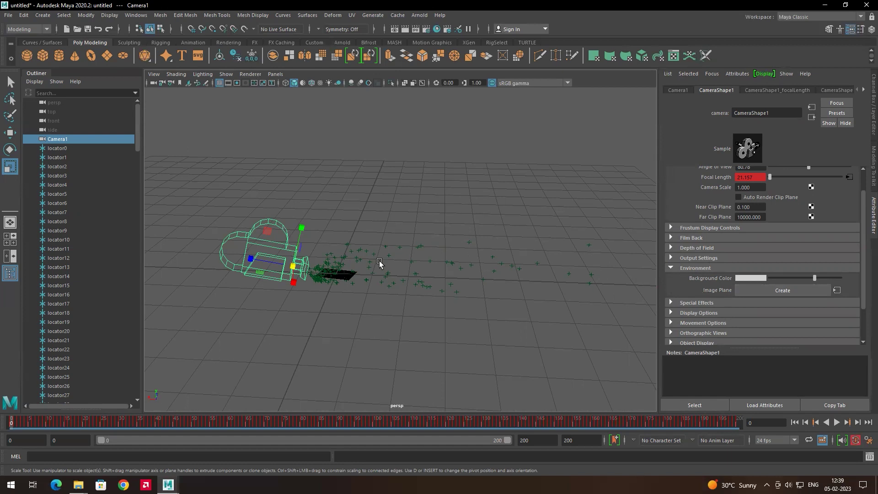
Switch to File Explorer to check the image sequence in the CamTrackFootage folder and return to Maya
{"action": "mouse_move", "coordinate": [78, 485]}
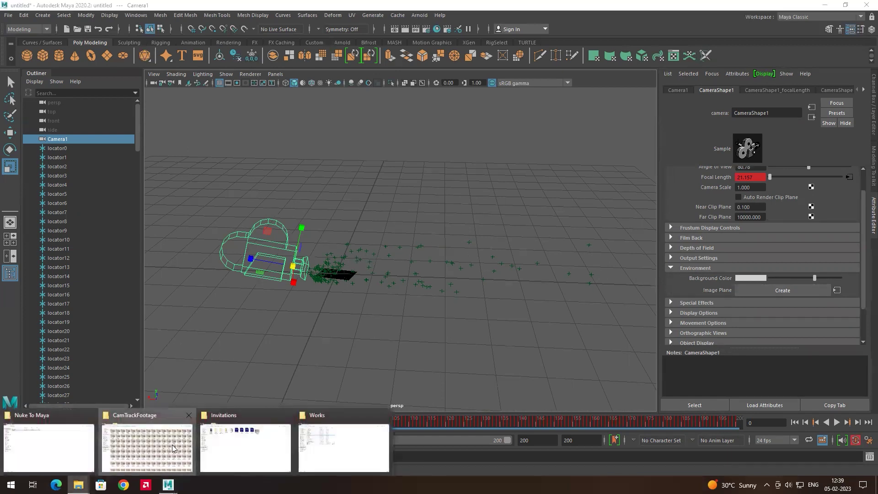
{"action": "left_click", "coordinate": [172, 445]}
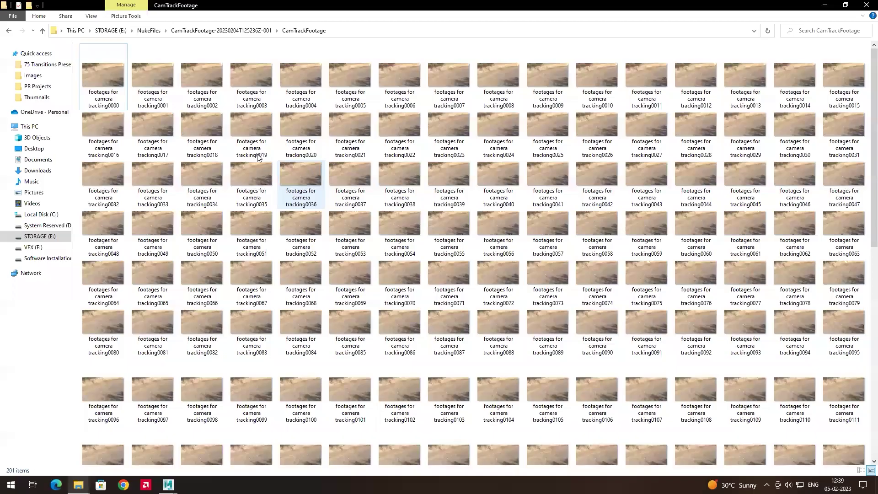
{"action": "left_click", "coordinate": [824, 4]}
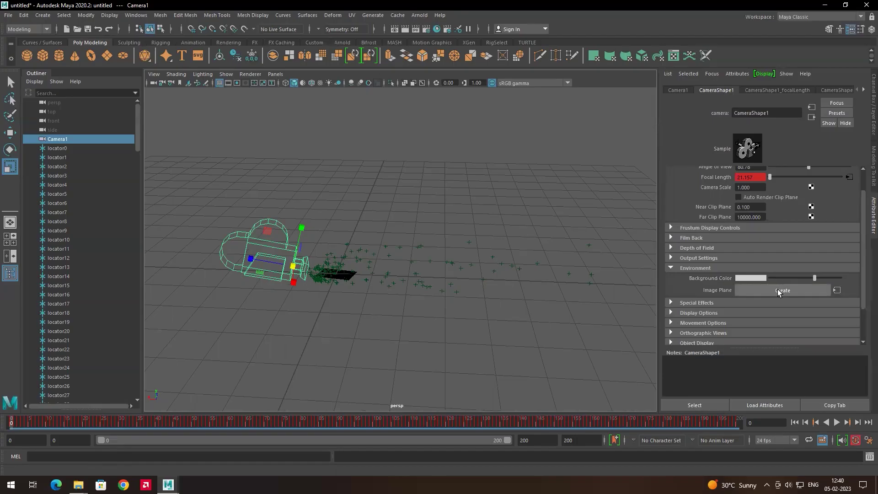
Create an image plane for Camera1, load footages for camera tracking0000.tif from the CamTrackFootage folder and enable the image sequence option
{"action": "left_click", "coordinate": [778, 290]}
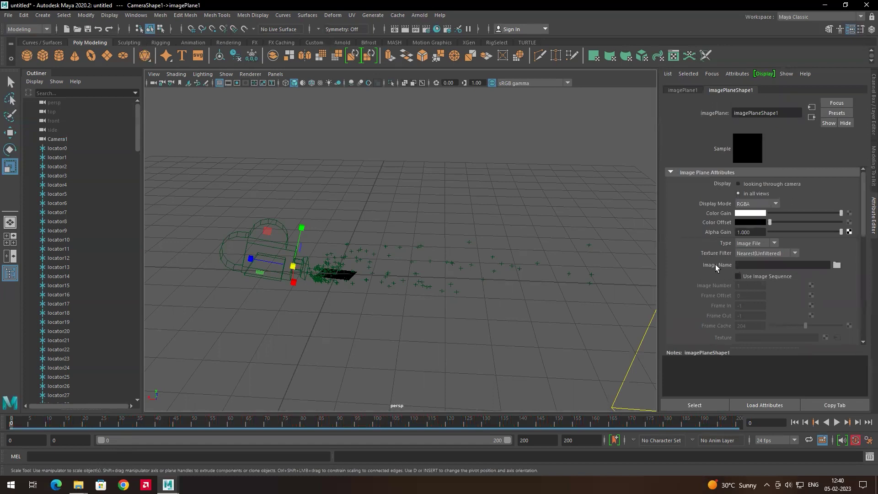
{"action": "left_click", "coordinate": [837, 265]}
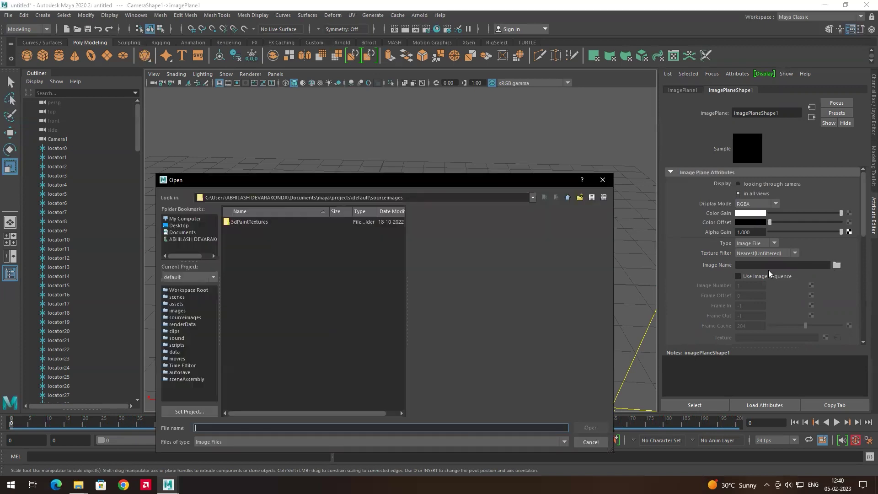
{"action": "left_click", "coordinate": [187, 226]}
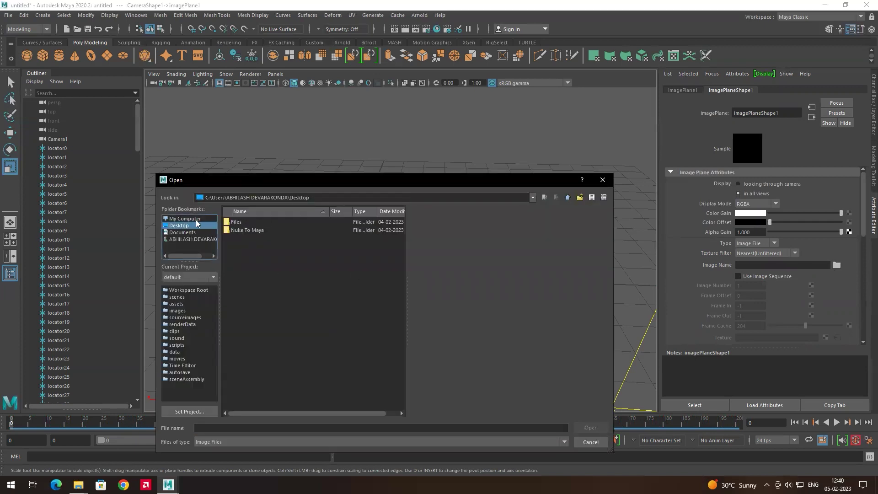
{"action": "left_click", "coordinate": [195, 220]}
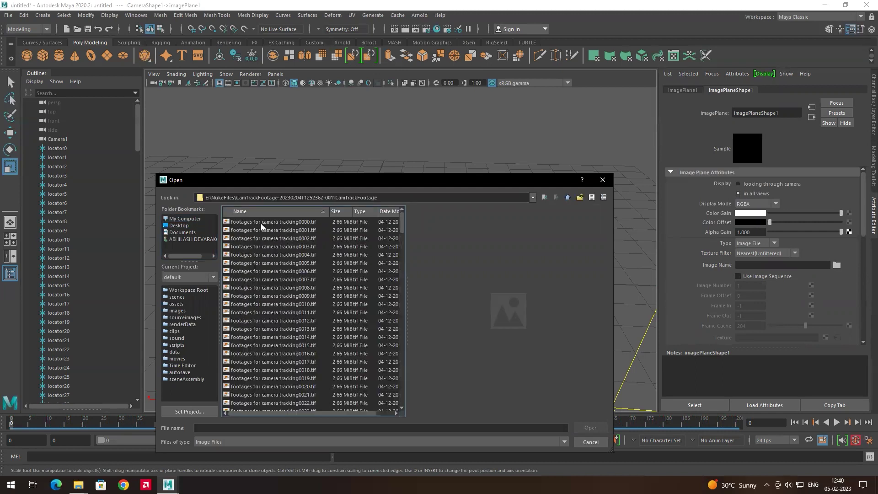
{"action": "left_click", "coordinate": [261, 223]}
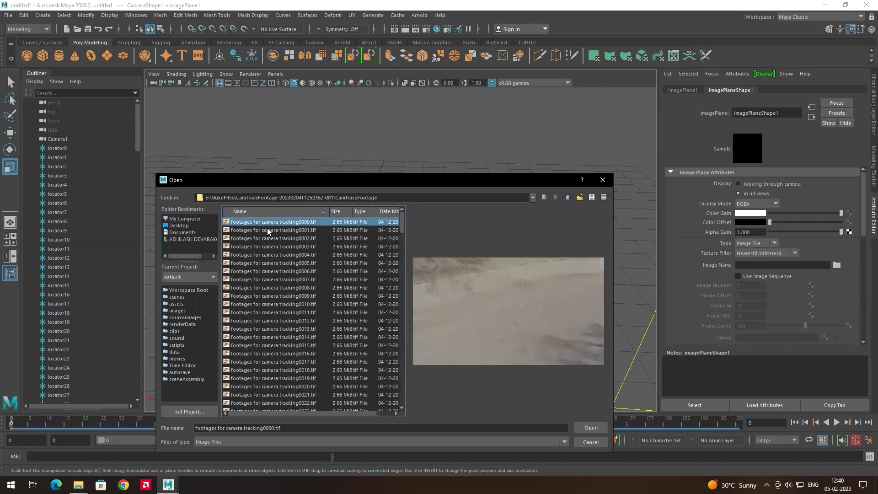
{"action": "left_click", "coordinate": [591, 428]}
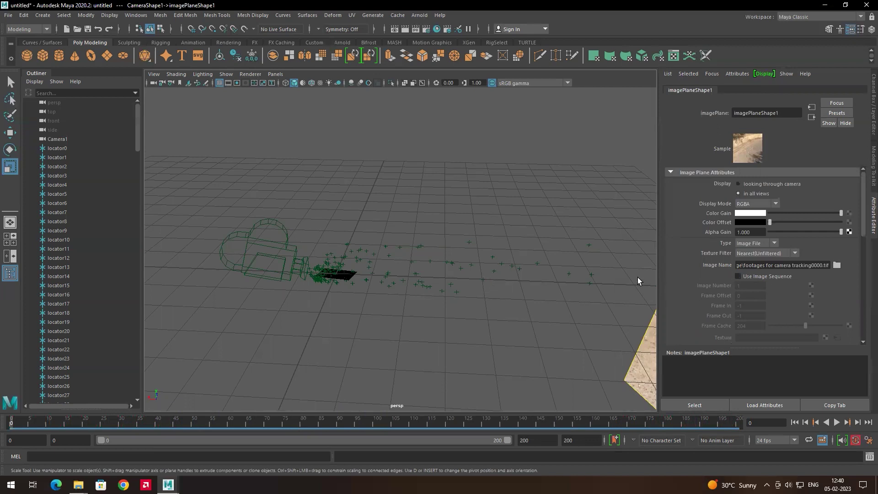
{"action": "left_click", "coordinate": [748, 276]}
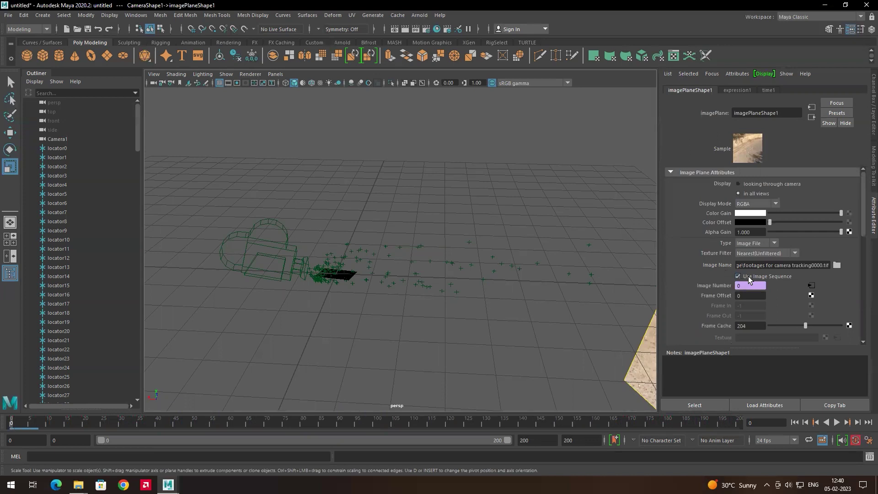
Look through Camera1, play the tracked animation over the footage and return to frame 0
{"action": "mouse_move", "coordinate": [320, 83]}
{"action": "left_click", "coordinate": [380, 92]}
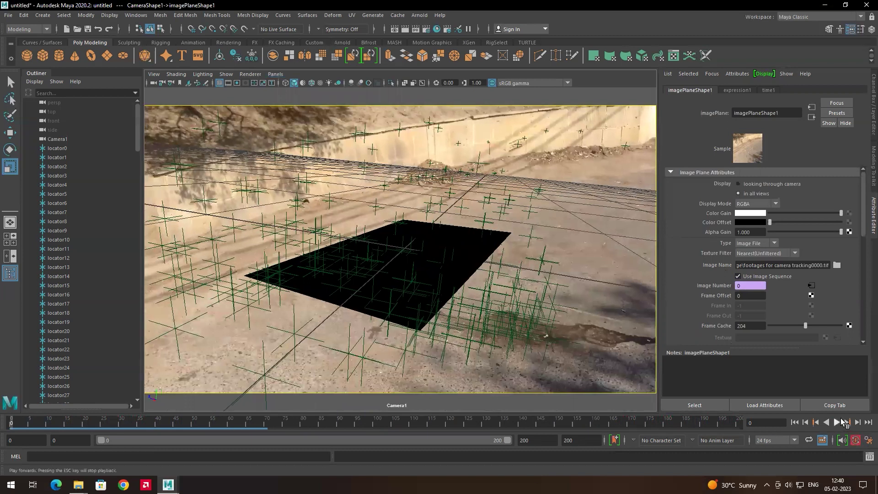
{"action": "left_click", "coordinate": [836, 422]}
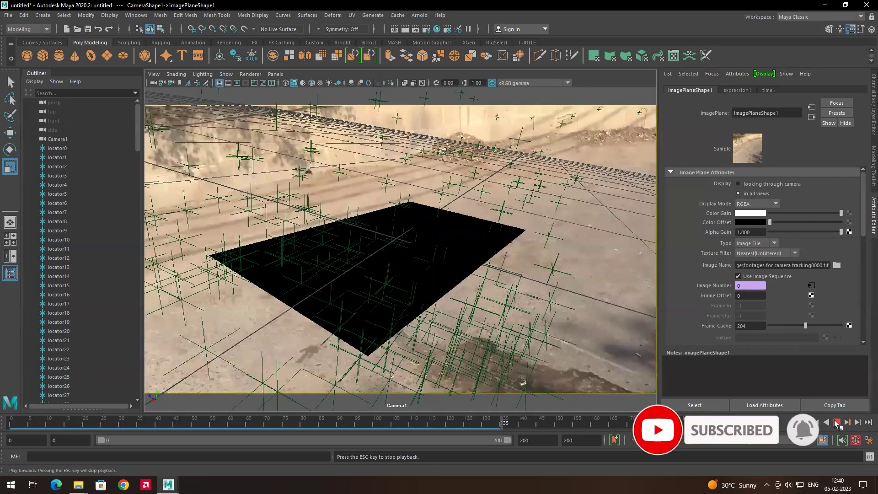
{"action": "left_click", "coordinate": [837, 423]}
Return to the perspective view and create a display layer from the black card mesh
{"action": "left_click", "coordinate": [275, 74]}
{"action": "mouse_move", "coordinate": [315, 83]}
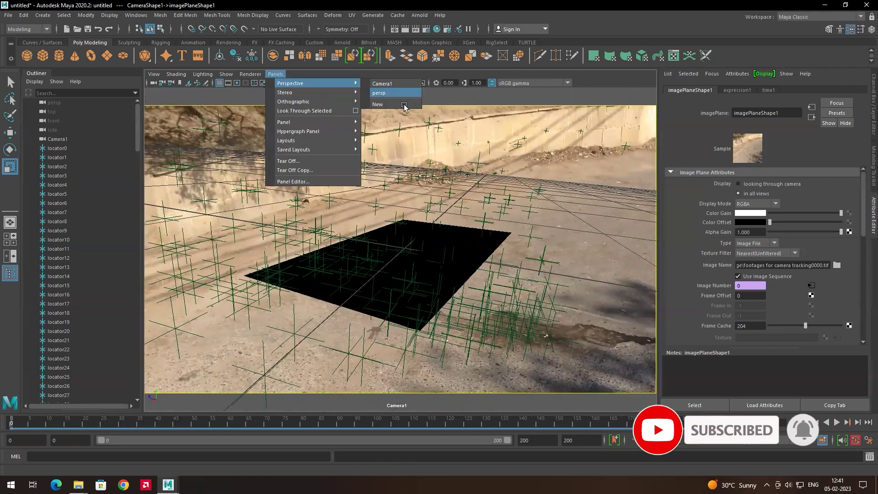
{"action": "left_click", "coordinate": [396, 93]}
{"action": "left_click_drag", "start_coordinate": [431, 248], "coordinate": [364, 257], "text": "alt"}
{"action": "left_click", "coordinate": [339, 265]}
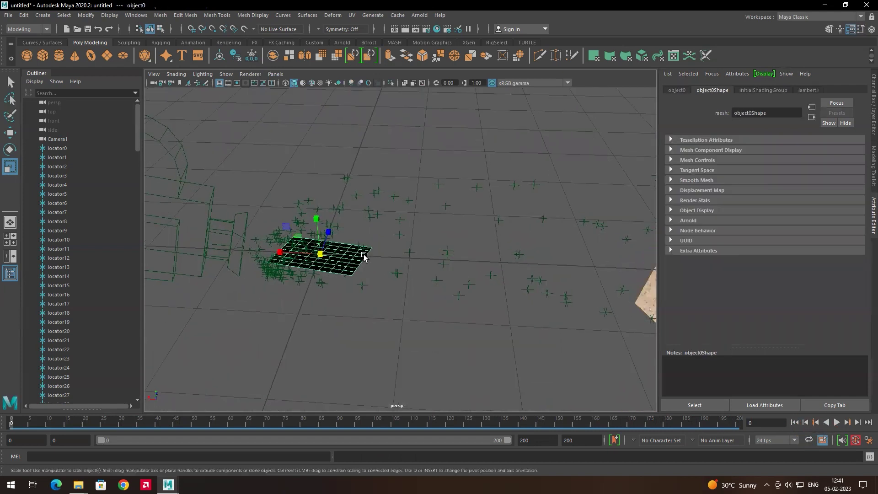
{"action": "left_click", "coordinate": [869, 130]}
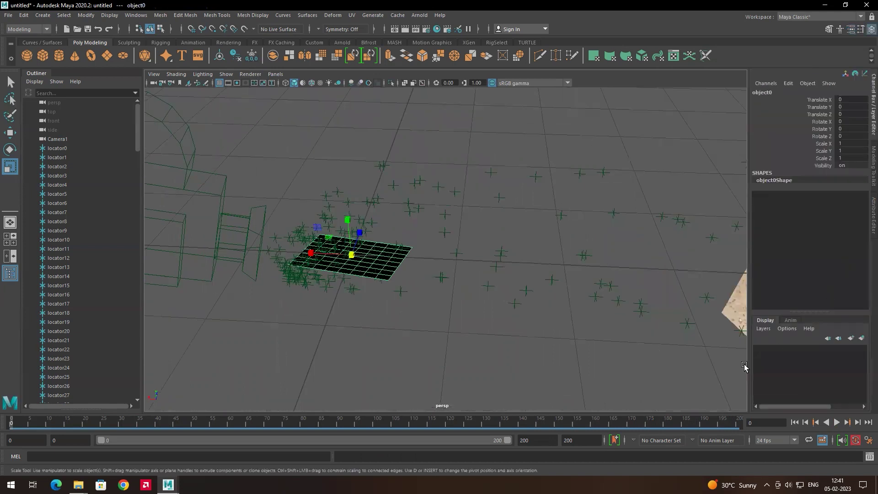
{"action": "left_click", "coordinate": [763, 328]}
{"action": "left_click", "coordinate": [490, 376]}
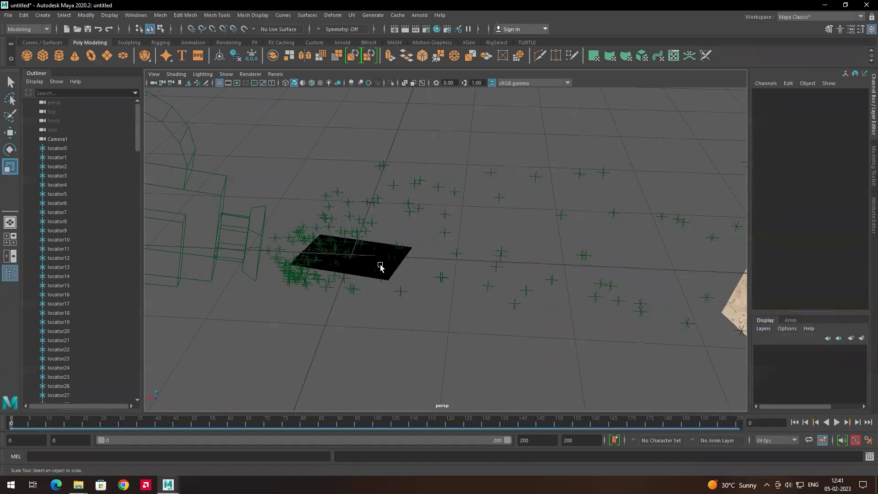
{"action": "left_click", "coordinate": [380, 267]}
{"action": "left_click", "coordinate": [764, 329]}
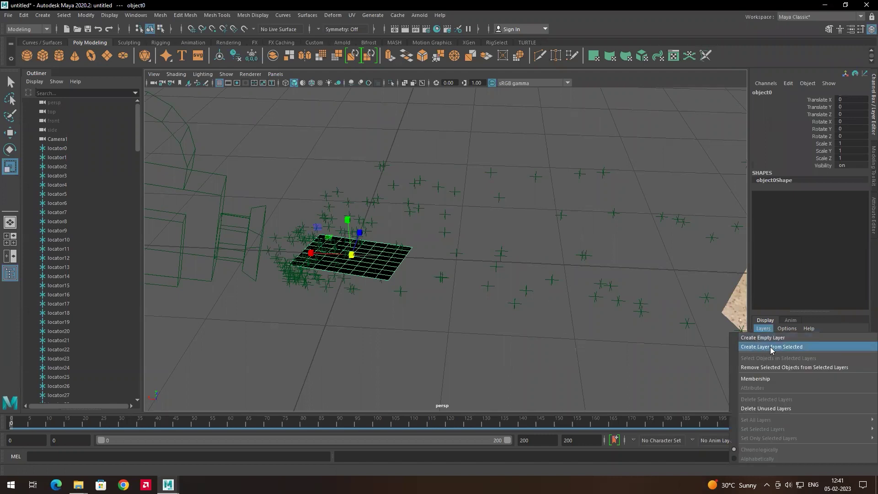
{"action": "left_click", "coordinate": [772, 347]}
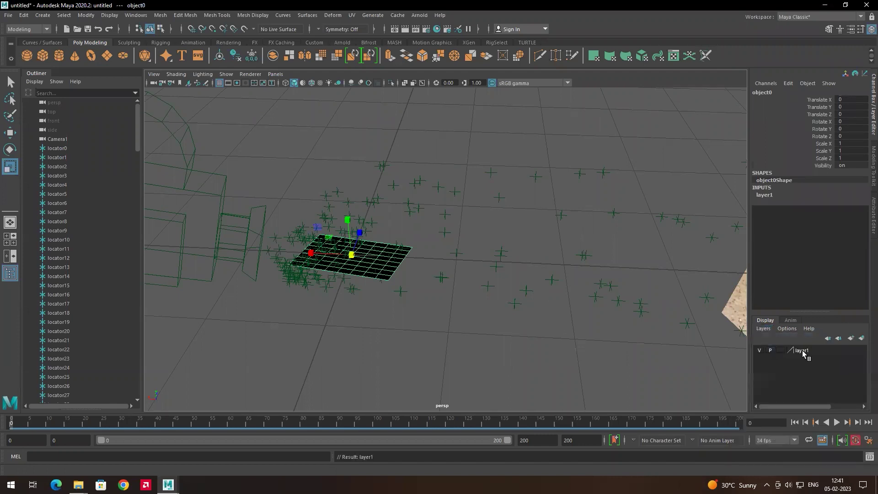
Rename the card's display layer to Plane and set the layer to reference mode
{"action": "double_click", "coordinate": [803, 352]}
{"action": "type", "text": "Plane"}
{"action": "left_click", "coordinate": [337, 257]}
{"action": "left_click_drag", "start_coordinate": [366, 257], "coordinate": [451, 228], "text": "alt"}
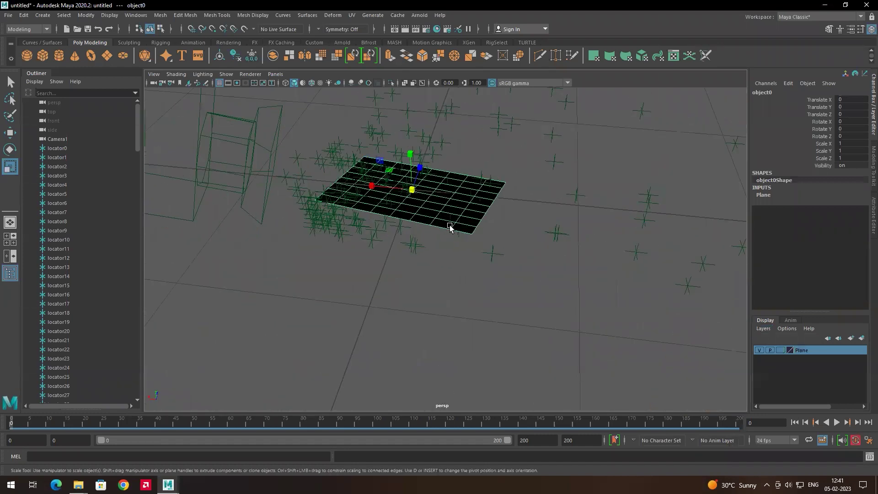
{"action": "left_click", "coordinate": [760, 350]}
Box-select across the card and its surrounding locators to test the card's selectability
{"action": "middle_click_drag", "start_coordinate": [430, 230], "coordinate": [497, 326], "text": "alt"}
{"action": "left_click_drag", "start_coordinate": [470, 300], "coordinate": [446, 172], "text": "alt"}
{"action": "left_click_drag", "start_coordinate": [417, 145], "coordinate": [547, 205]}
{"action": "left_click_drag", "start_coordinate": [484, 238], "coordinate": [432, 270], "text": "alt"}
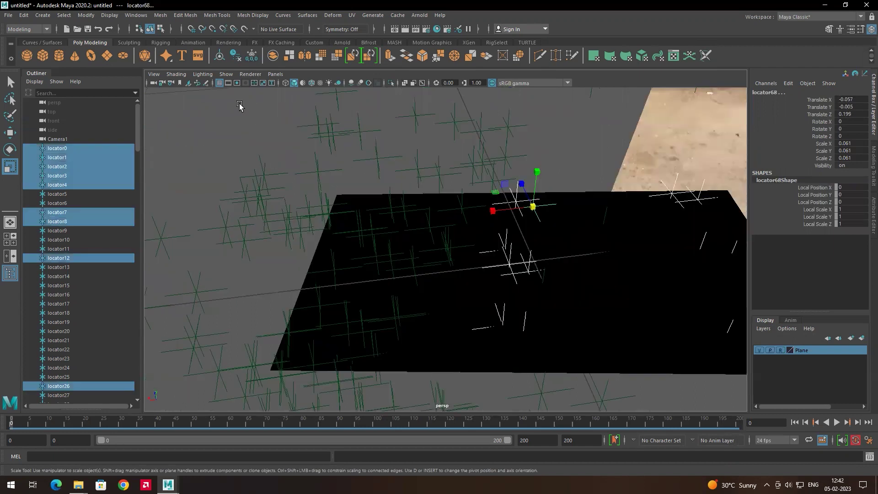
Look through Camera1 with the Plane layer hidden and tumble the view away from the tracked position
{"action": "left_click", "coordinate": [275, 74]}
{"action": "mouse_move", "coordinate": [297, 89]}
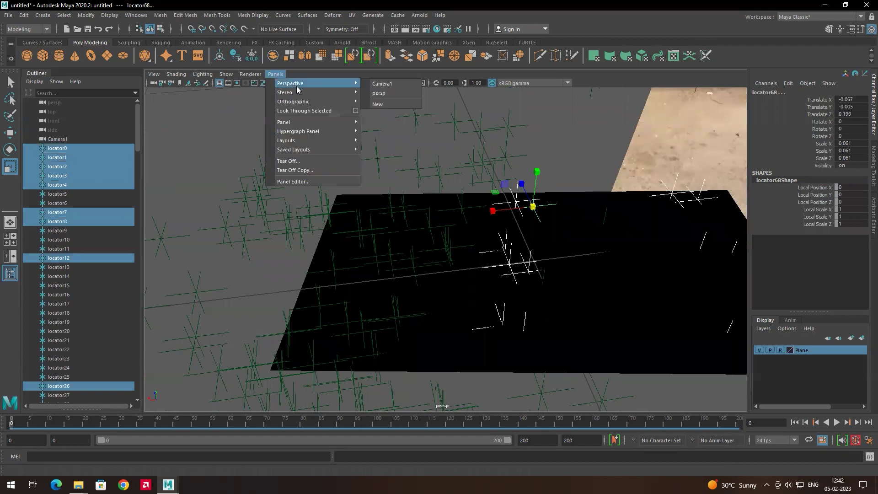
{"action": "left_click", "coordinate": [382, 85]}
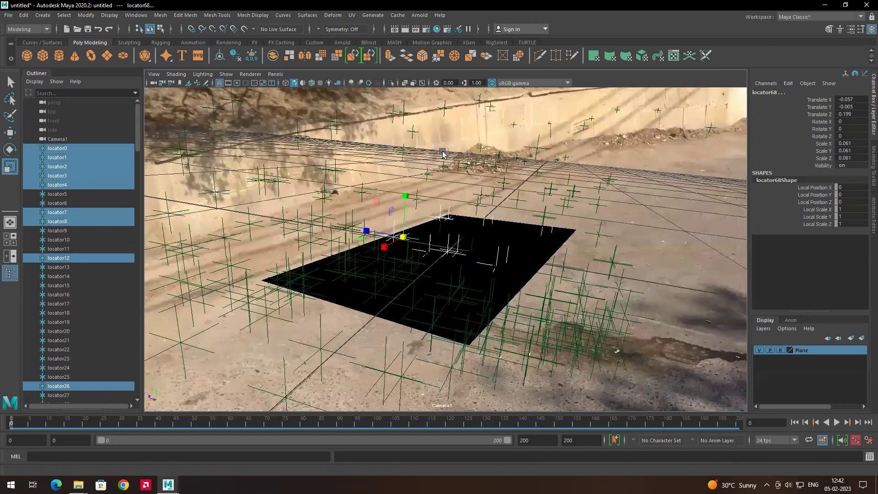
{"action": "left_click", "coordinate": [760, 350]}
{"action": "left_click_drag", "start_coordinate": [469, 271], "coordinate": [483, 297], "text": "alt"}
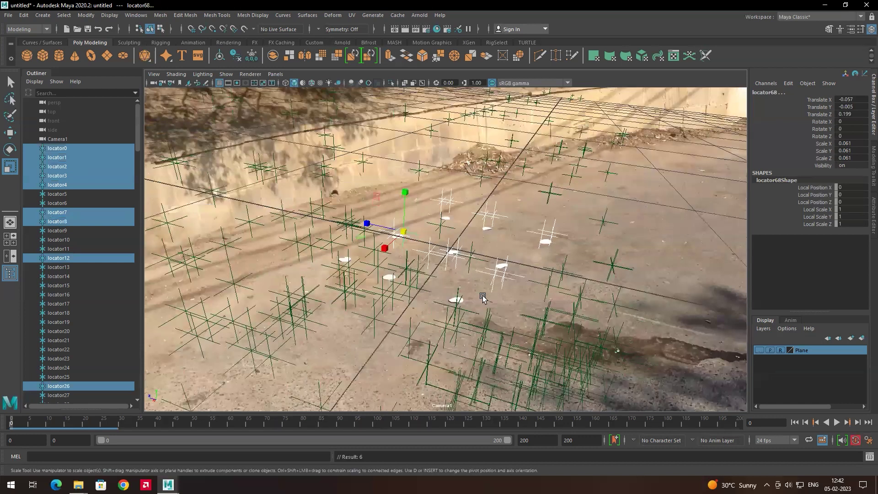
{"action": "mouse_move", "coordinate": [417, 285]}
{"action": "left_mouse_down", "text": "alt"}
{"action": "mouse_move", "coordinate": [422, 262]}
{"action": "mouse_move", "coordinate": [434, 267]}
{"action": "mouse_move", "coordinate": [408, 271]}
{"action": "left_mouse_up", "text": "alt"}
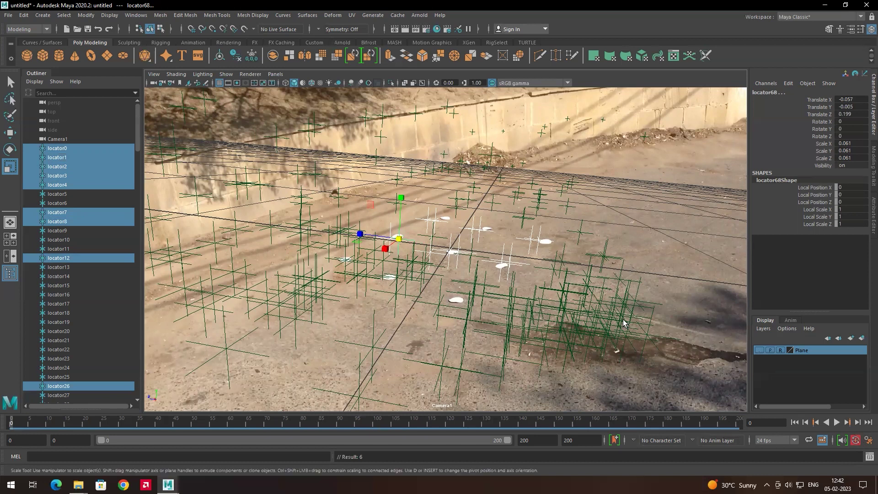
Undo the Camera1 view movement and the Plane layer visibility change
{"action": "key", "text": "ctrl+z"}
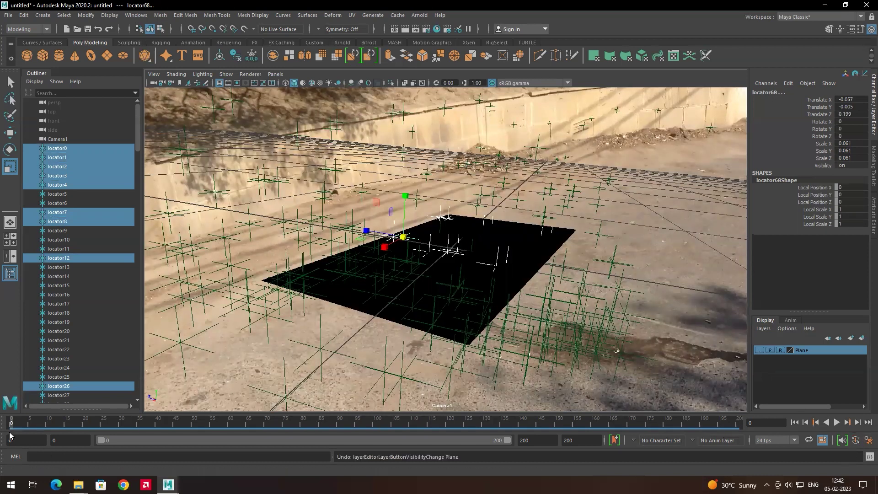
{"action": "key", "text": "alt+v"}
{"action": "key", "text": "alt+v"}
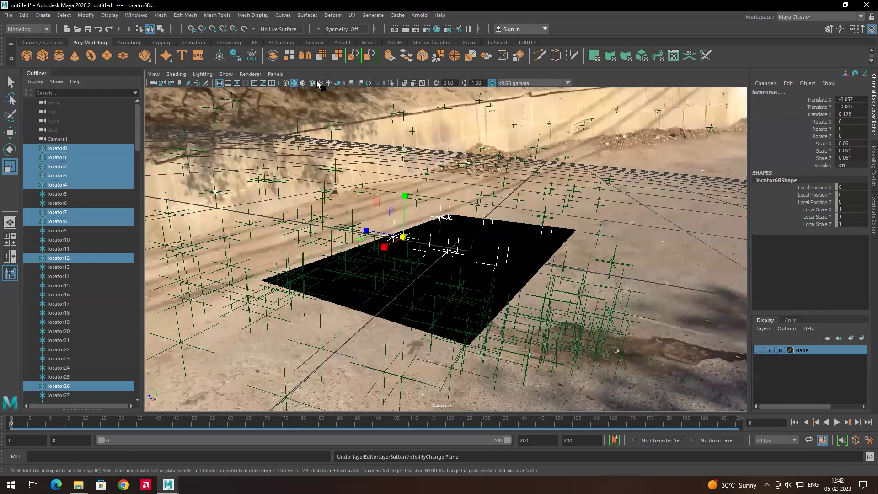
Return to the perspective view, select Camera1 and lock all its translate, rotate, scale and visibility channels
{"action": "left_click", "coordinate": [275, 74]}
{"action": "mouse_move", "coordinate": [301, 85]}
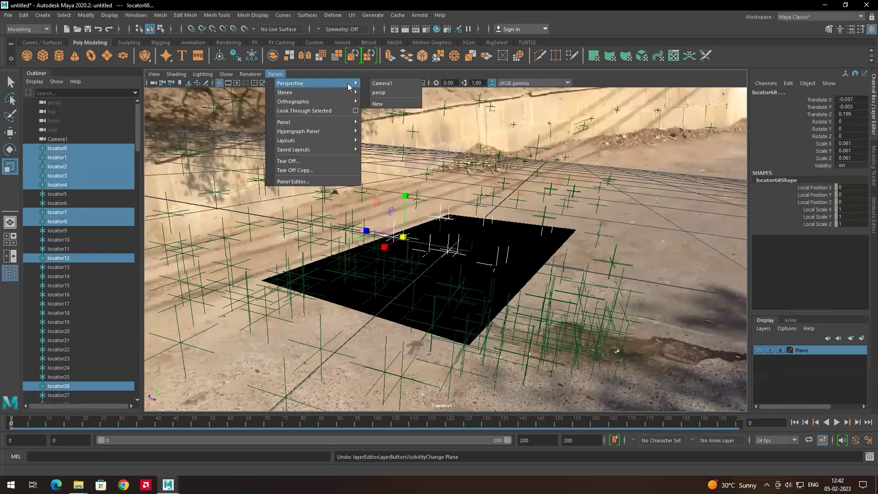
{"action": "left_click", "coordinate": [379, 92]}
{"action": "left_click_drag", "start_coordinate": [536, 202], "coordinate": [383, 202], "text": "alt"}
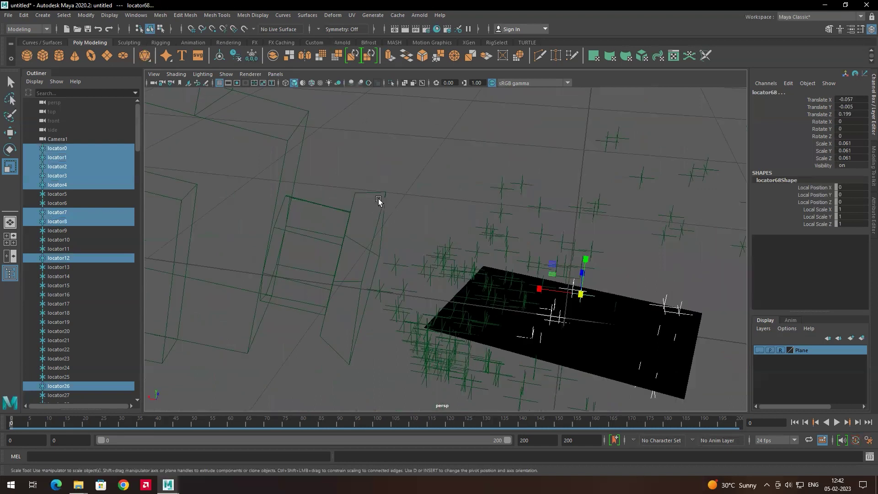
{"action": "scroll", "coordinate": [371, 196], "scroll_direction": "down", "scroll_amount": 4}
{"action": "left_click", "coordinate": [368, 204]}
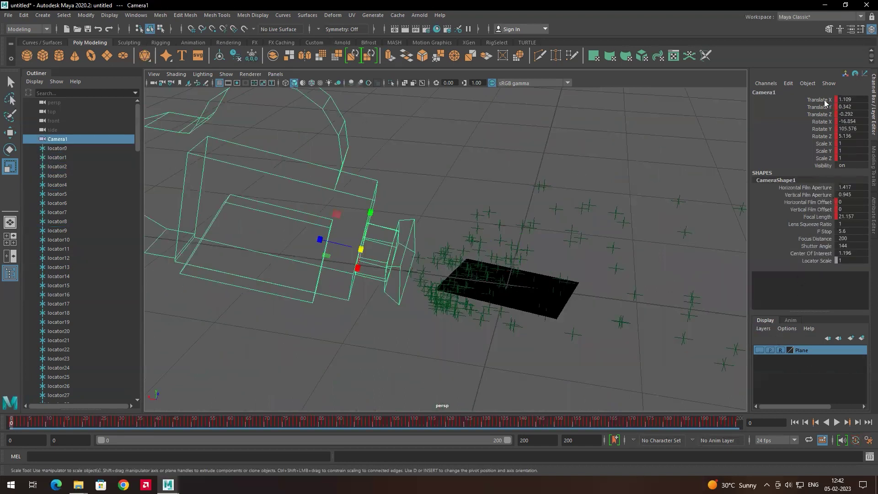
{"action": "left_click_drag", "start_coordinate": [825, 101], "coordinate": [826, 166]}
{"action": "right_click", "coordinate": [822, 133]}
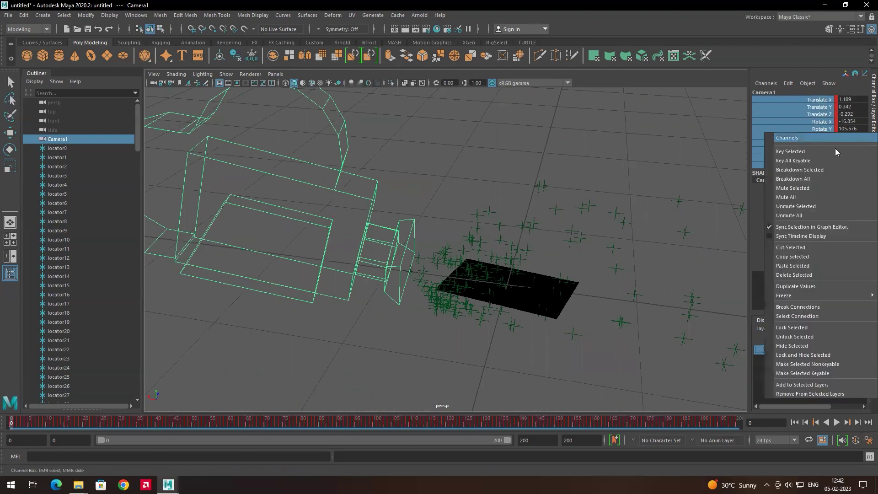
{"action": "left_click", "coordinate": [803, 328]}
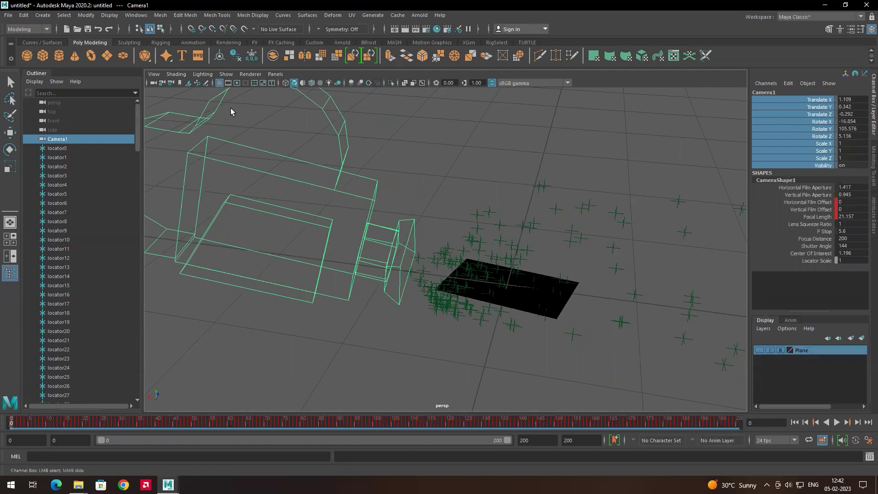
Look through the locked Camera1 and hide the Plane layer to reveal the footage's ground markers
{"action": "left_click", "coordinate": [275, 74]}
{"action": "mouse_move", "coordinate": [355, 84]}
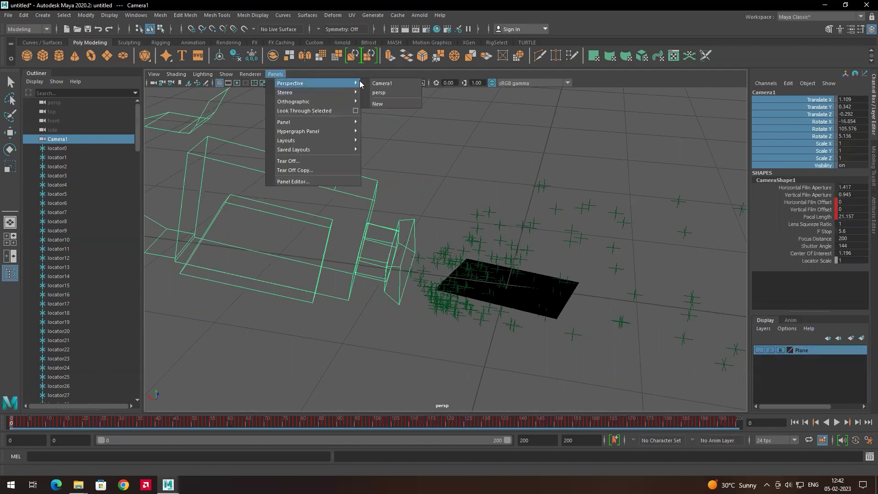
{"action": "left_click", "coordinate": [382, 83]}
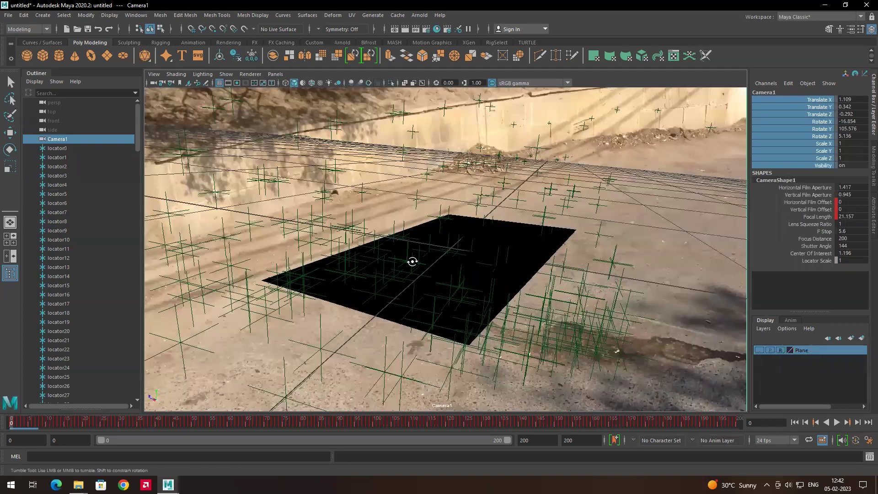
{"action": "left_click", "coordinate": [469, 194]}
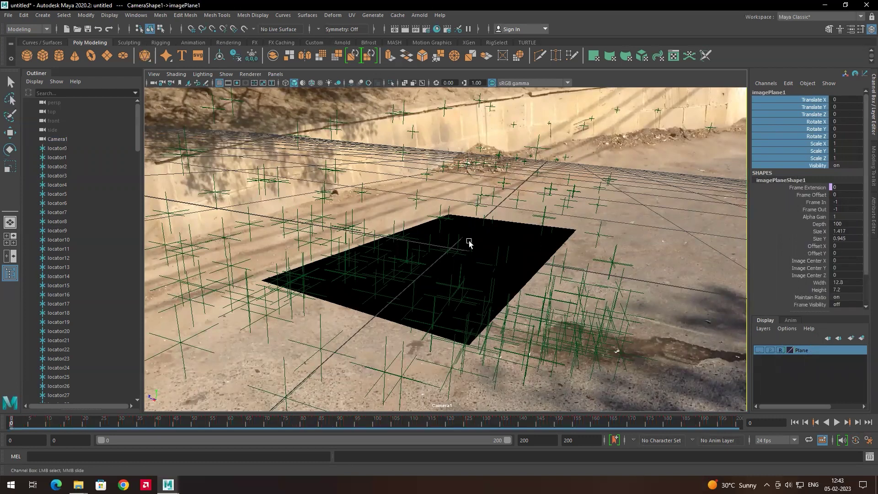
{"action": "left_click", "coordinate": [762, 351]}
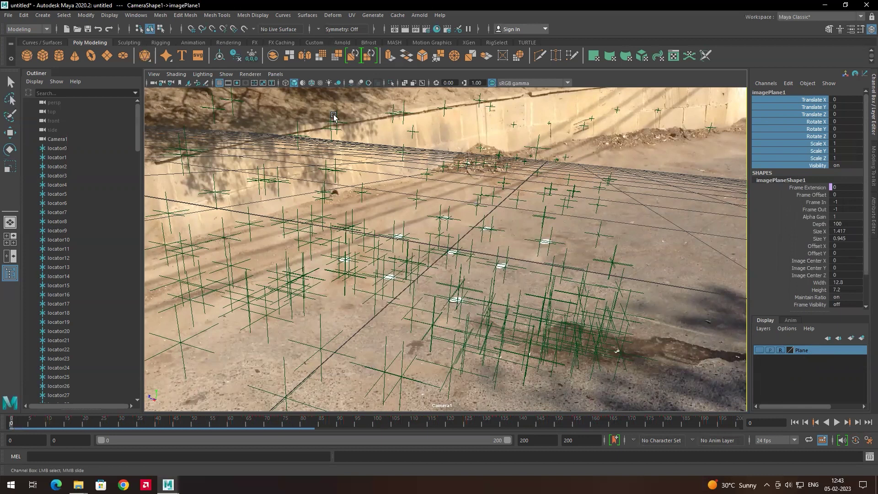
Select the tracking locators in the Camera1 view and scale them down to tiny crosses at about -0.009
{"action": "left_click", "coordinate": [276, 74]}
{"action": "mouse_move", "coordinate": [293, 86]}
{"action": "left_click", "coordinate": [377, 90]}
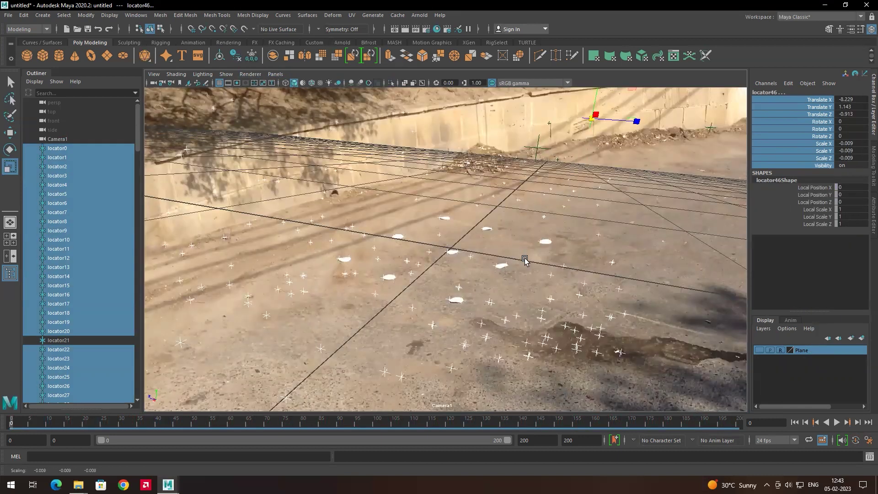
{"action": "left_click", "coordinate": [520, 275]}
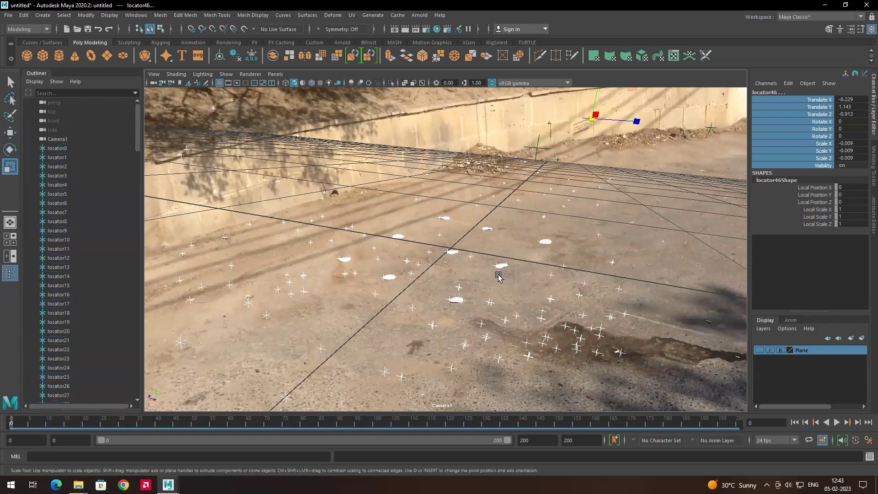
Select only the locators sitting on the white ground markers in the Camera1 view
{"action": "left_click", "coordinate": [499, 277]}
{"action": "left_click_drag", "start_coordinate": [443, 295], "coordinate": [467, 308]}
{"action": "left_click_drag", "start_coordinate": [381, 272], "coordinate": [395, 284], "text": "shift"}
{"action": "left_click_drag", "start_coordinate": [353, 253], "coordinate": [343, 266], "text": "shift"}
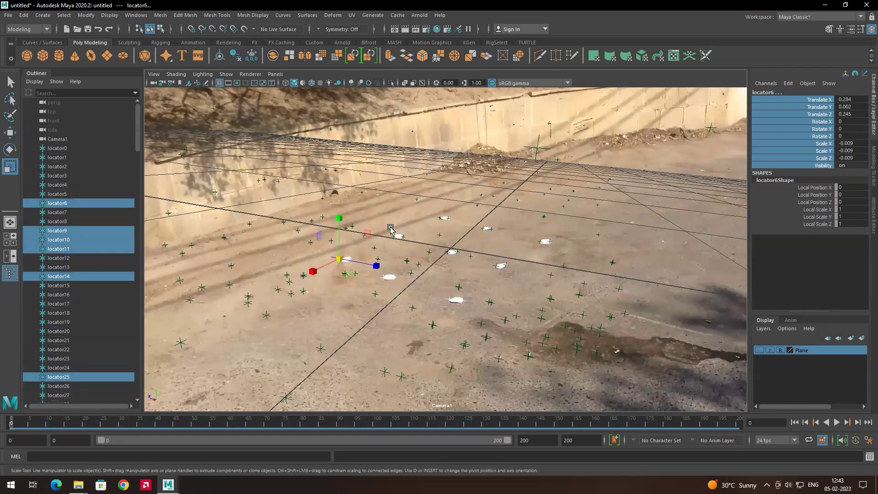
{"action": "left_click_drag", "start_coordinate": [392, 230], "coordinate": [405, 242], "text": "shift"}
{"action": "left_click_drag", "start_coordinate": [438, 209], "coordinate": [450, 223], "text": "shift"}
{"action": "left_click_drag", "start_coordinate": [480, 222], "coordinate": [495, 234], "text": "shift"}
{"action": "left_click_drag", "start_coordinate": [539, 234], "coordinate": [561, 246], "text": "shift"}
{"action": "left_click_drag", "start_coordinate": [511, 257], "coordinate": [495, 272], "text": "shift"}
{"action": "left_click", "coordinate": [447, 247], "text": "shift"}
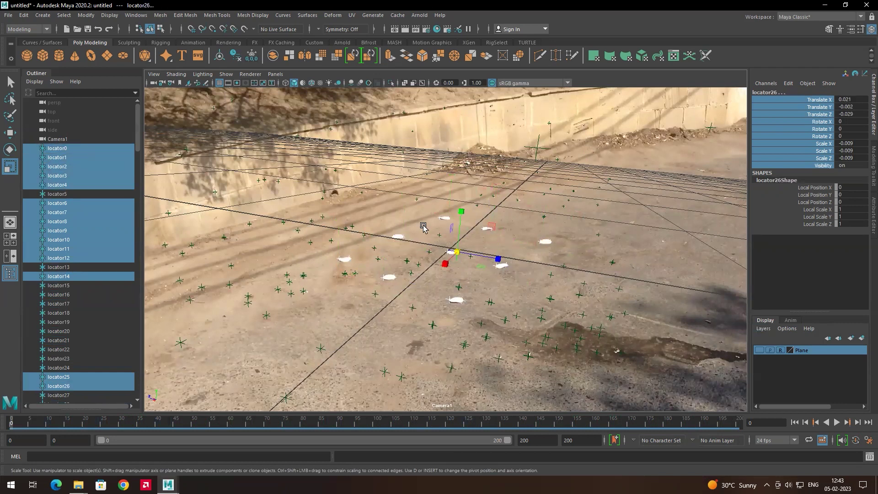
Create a display layer from the selected marker locators, name it MainTracks and hide it
{"action": "left_click", "coordinate": [764, 328]}
{"action": "left_click", "coordinate": [764, 328]}
{"action": "left_click", "coordinate": [764, 329]}
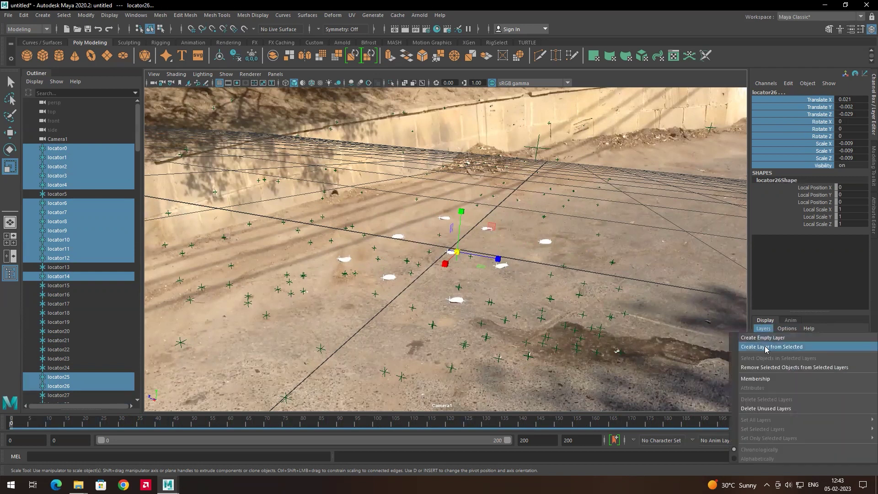
{"action": "left_click", "coordinate": [766, 347]}
{"action": "double_click", "coordinate": [804, 351]}
{"action": "left_click_drag", "start_coordinate": [357, 181], "coordinate": [312, 175]}
{"action": "type", "text": "Mai"}
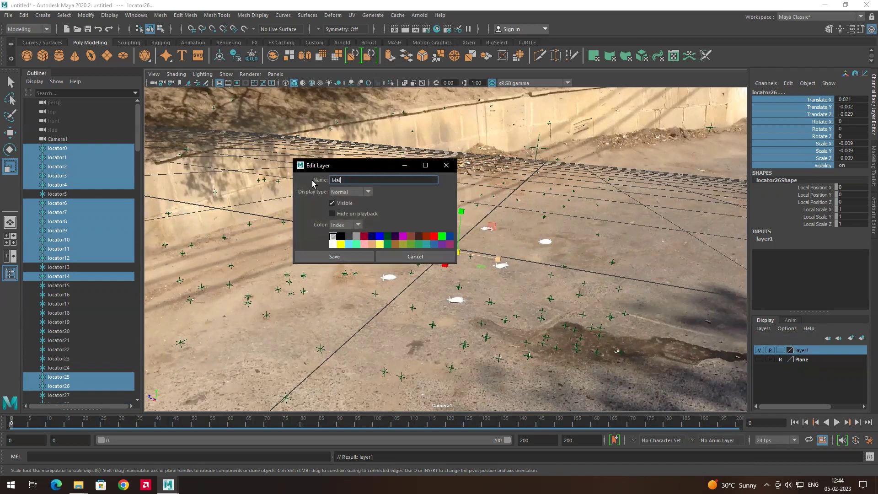
{"action": "type", "text": "nTracks"}
{"action": "left_click", "coordinate": [343, 257]}
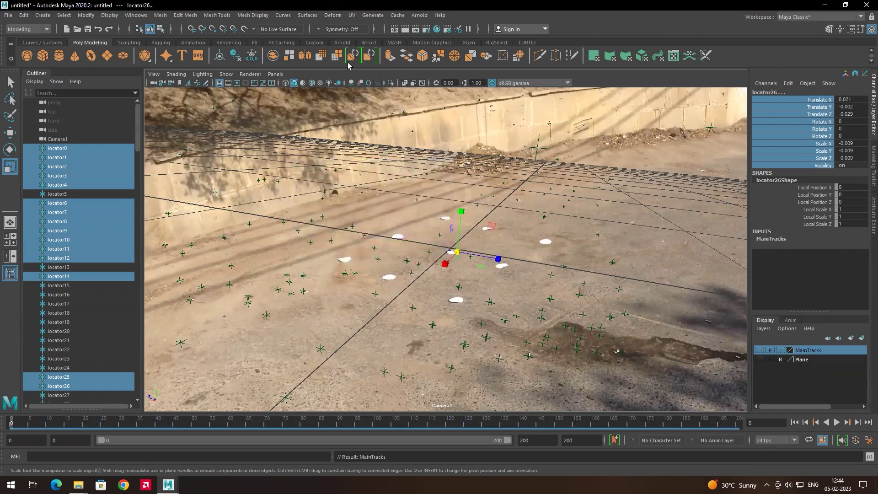
Switch to the perspective view and select all remaining visible locators, leaving Camera1 out of the selection
{"action": "left_click", "coordinate": [275, 74]}
{"action": "mouse_move", "coordinate": [320, 84]}
{"action": "left_click", "coordinate": [389, 91]}
{"action": "scroll", "coordinate": [428, 254], "scroll_direction": "up", "scroll_amount": 3}
{"action": "scroll", "coordinate": [448, 233], "scroll_direction": "down", "scroll_amount": 3}
{"action": "left_click_drag", "start_coordinate": [248, 179], "coordinate": [695, 379]}
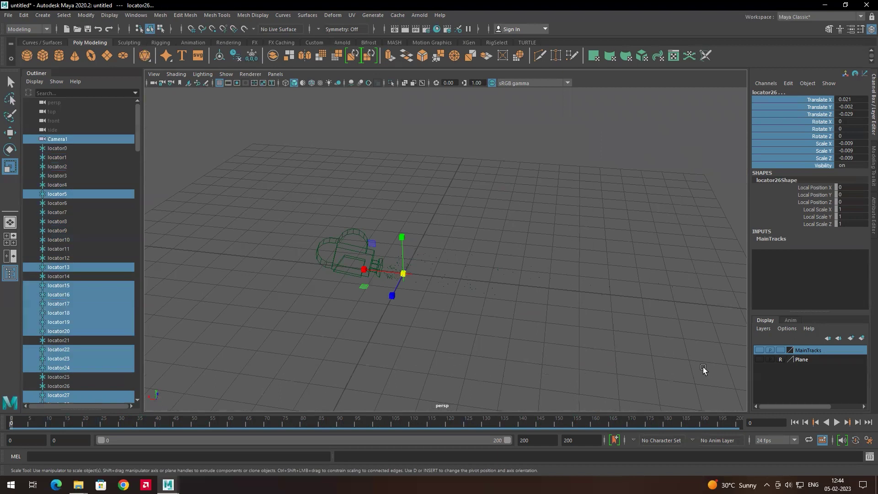
{"action": "scroll", "coordinate": [307, 208], "scroll_direction": "up", "scroll_amount": 2}
{"action": "left_click", "coordinate": [310, 247], "text": "ctrl"}
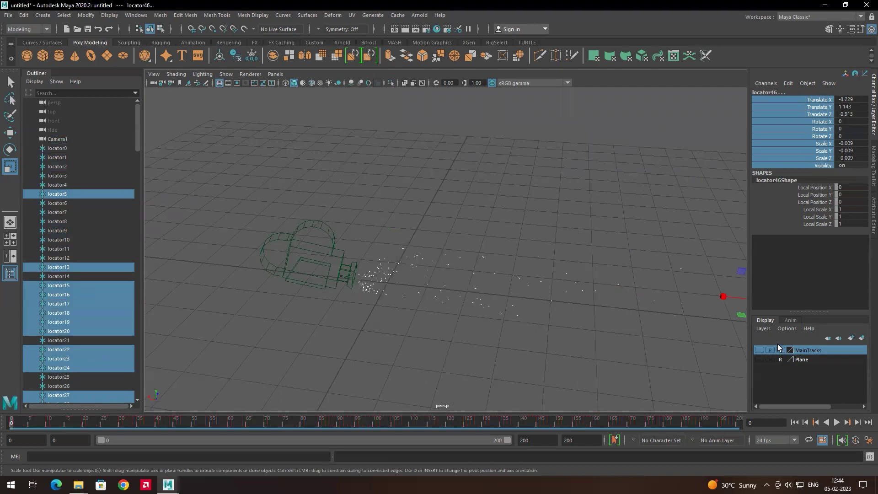
Create a display layer from the selected locators and name it ExtraTracks
{"action": "left_click", "coordinate": [762, 328]}
{"action": "left_click", "coordinate": [765, 342]}
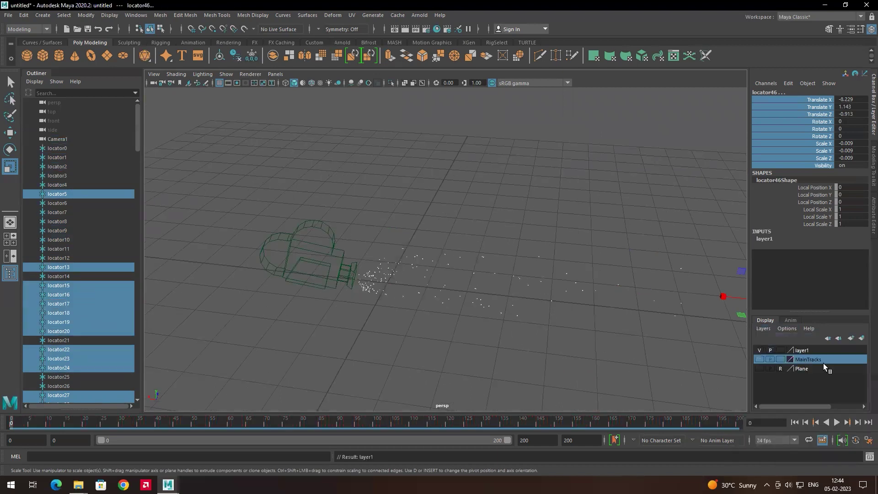
{"action": "double_click", "coordinate": [803, 351]}
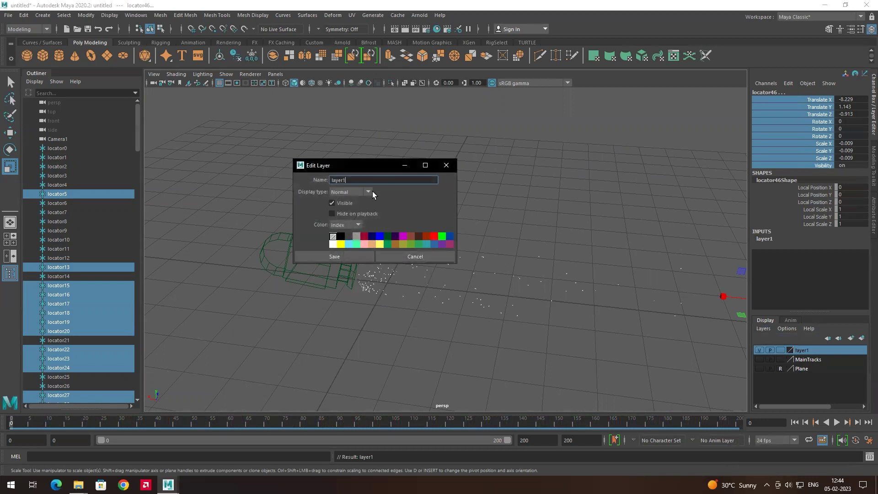
{"action": "key", "text": "BackSpace"}
{"action": "key", "text": "BackSpace"}
{"action": "key", "text": "BackSpace"}
{"action": "key", "text": "BackSpace"}
{"action": "key", "text": "BackSpace"}
{"action": "type", "text": "Extra"}
{"action": "left_click", "coordinate": [349, 256]}
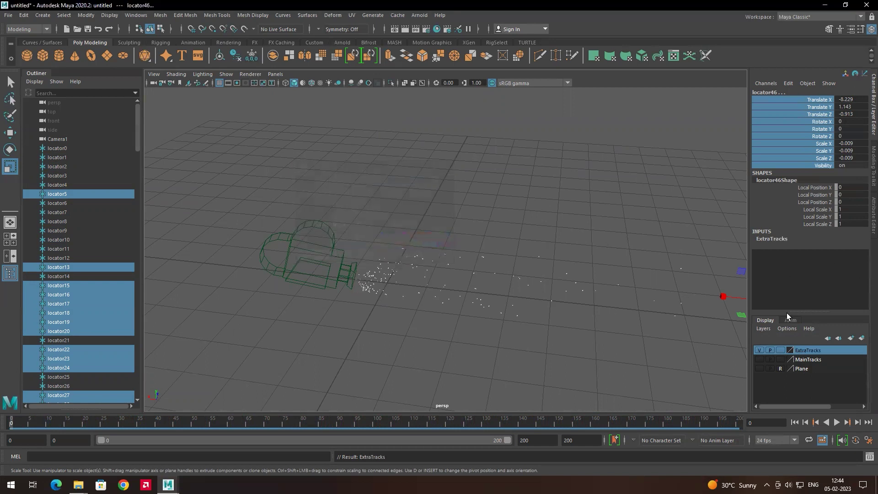
Hide the ExtraTracks layer, show MainTracks and examine its marker locators in the perspective view
{"action": "left_click", "coordinate": [760, 350]}
{"action": "left_click", "coordinate": [758, 359]}
{"action": "scroll", "coordinate": [411, 304], "scroll_direction": "up", "scroll_amount": 5}
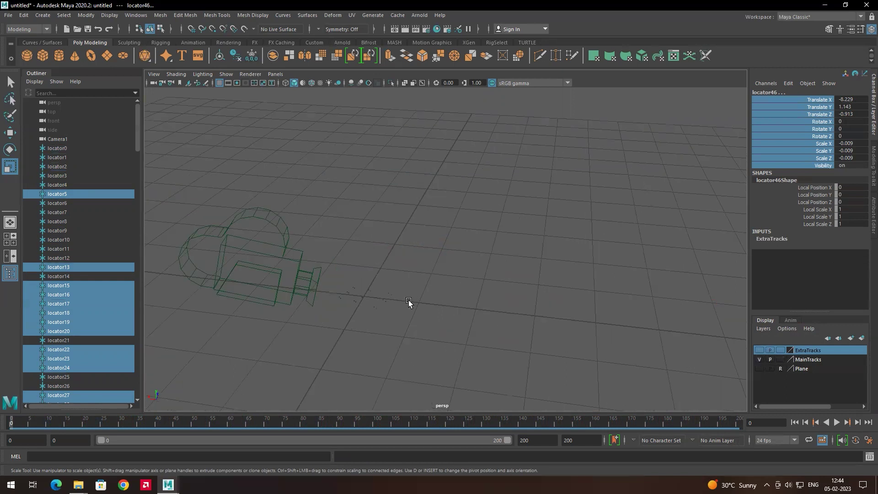
{"action": "left_click_drag", "start_coordinate": [396, 334], "coordinate": [292, 300]}
{"action": "left_click_drag", "start_coordinate": [416, 313], "coordinate": [590, 298], "text": "alt"}
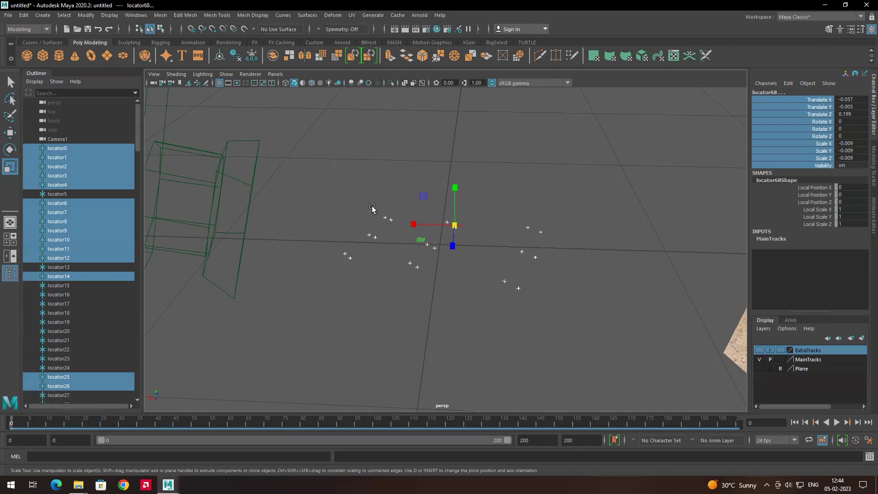
{"action": "left_click_drag", "start_coordinate": [468, 273], "coordinate": [486, 290], "text": "alt"}
{"action": "left_click", "coordinate": [486, 291]}
{"action": "left_click_drag", "start_coordinate": [441, 231], "coordinate": [467, 235], "text": "alt"}
Create a polygon cube near the marker locators, about 0.46 wide, 0.52 high and 0.57 deep
{"action": "left_click", "coordinate": [44, 54]}
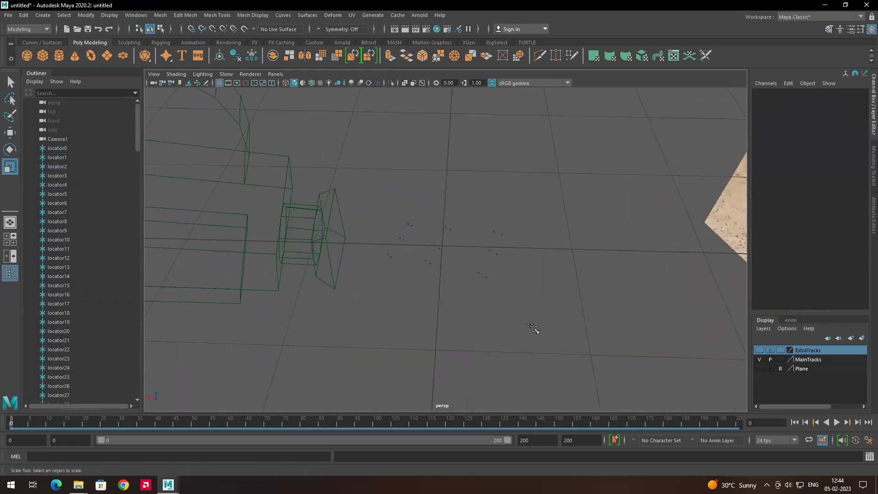
{"action": "left_click_drag", "start_coordinate": [471, 278], "coordinate": [541, 344]}
{"action": "mouse_move", "coordinate": [514, 251]}
{"action": "left_mouse_down"}
{"action": "mouse_move", "coordinate": [523, 235]}
{"action": "mouse_move", "coordinate": [517, 254]}
{"action": "left_mouse_up"}
{"action": "left_click_drag", "start_coordinate": [499, 293], "coordinate": [541, 276], "text": "alt"}
Move the cube over the marker locators to about X 0.027, Z -0.179 and scale it uniformly to about 0.701
{"action": "key", "text": "w"}
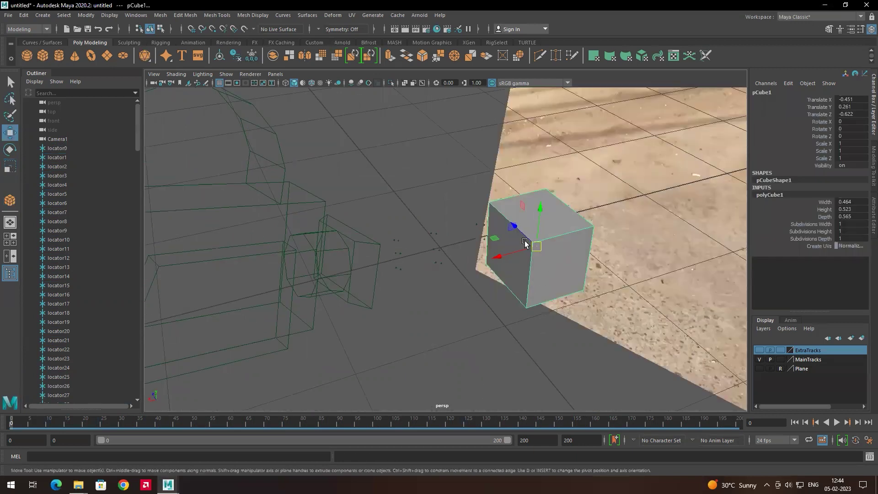
{"action": "left_click_drag", "start_coordinate": [521, 236], "coordinate": [489, 213]}
{"action": "scroll", "coordinate": [525, 238], "scroll_direction": "up", "scroll_amount": 3}
{"action": "left_click_drag", "start_coordinate": [518, 239], "coordinate": [427, 233], "text": "alt"}
{"action": "left_click", "coordinate": [524, 209]}
{"action": "key", "text": "r"}
{"action": "key", "text": "w"}
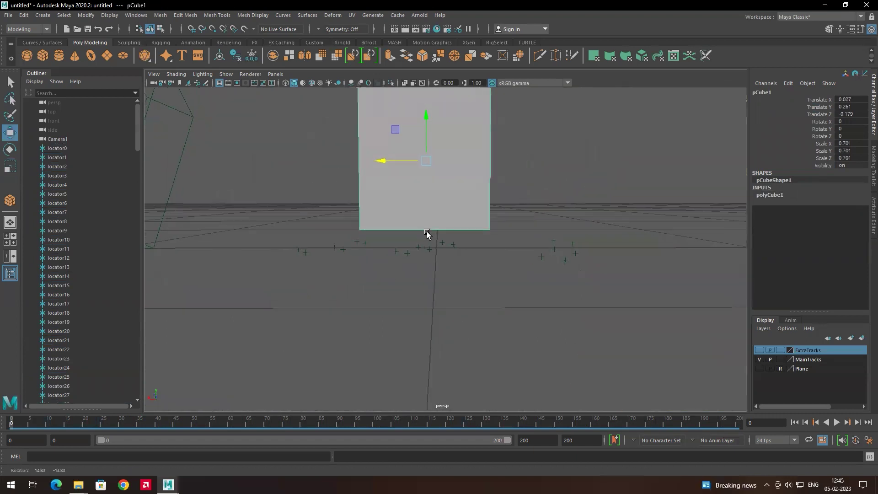
Centre the cube over the markers at about Z -0.023 and lower it through the ground to about Y 0.073
{"action": "left_click_drag", "start_coordinate": [421, 113], "coordinate": [423, 133]}
{"action": "left_click_drag", "start_coordinate": [438, 211], "coordinate": [400, 212], "text": "alt"}
{"action": "left_click_drag", "start_coordinate": [401, 142], "coordinate": [401, 146]}
{"action": "left_click_drag", "start_coordinate": [408, 177], "coordinate": [448, 188], "text": "alt"}
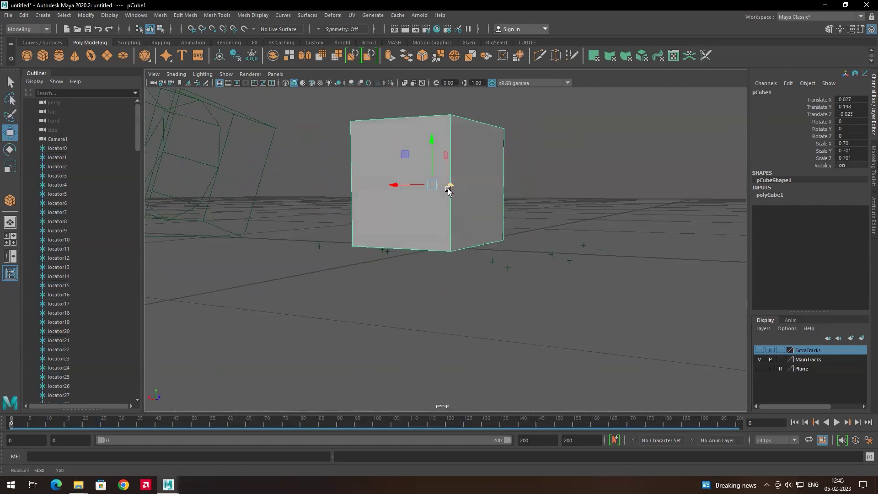
{"action": "left_click_drag", "start_coordinate": [431, 146], "coordinate": [432, 145]}
{"action": "left_click_drag", "start_coordinate": [401, 178], "coordinate": [413, 194], "text": "alt"}
{"action": "scroll", "coordinate": [407, 194], "scroll_direction": "down", "scroll_amount": 3}
{"action": "left_click_drag", "start_coordinate": [395, 204], "coordinate": [450, 177], "text": "alt"}
{"action": "left_click_drag", "start_coordinate": [435, 164], "coordinate": [412, 244]}
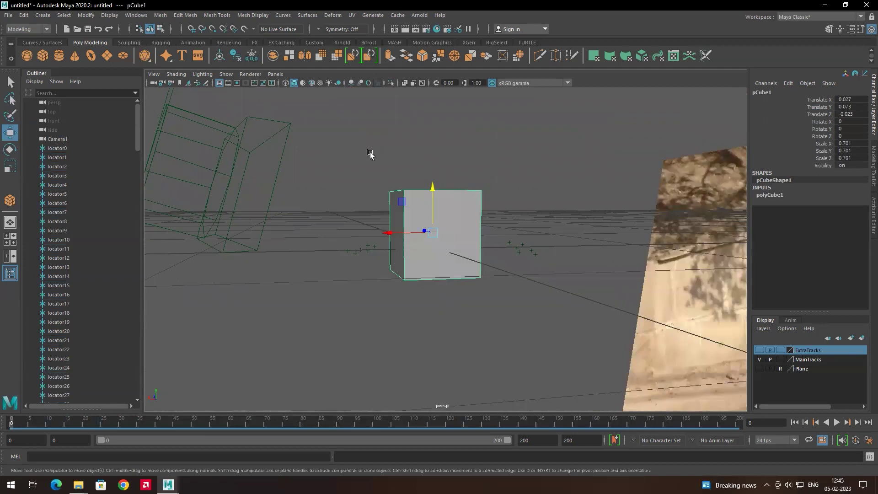
Look through Camera1 and play and scrub the shot to check how the lowered cube sticks to the footage
{"action": "left_click", "coordinate": [277, 74]}
{"action": "mouse_move", "coordinate": [306, 90]}
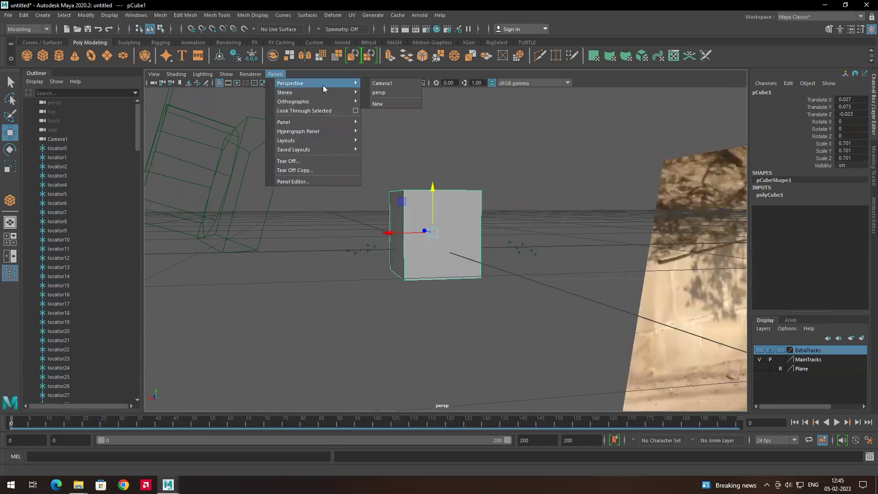
{"action": "left_click", "coordinate": [387, 96]}
{"action": "left_click_drag", "start_coordinate": [47, 424], "coordinate": [13, 425]}
{"action": "key", "text": "alt+v"}
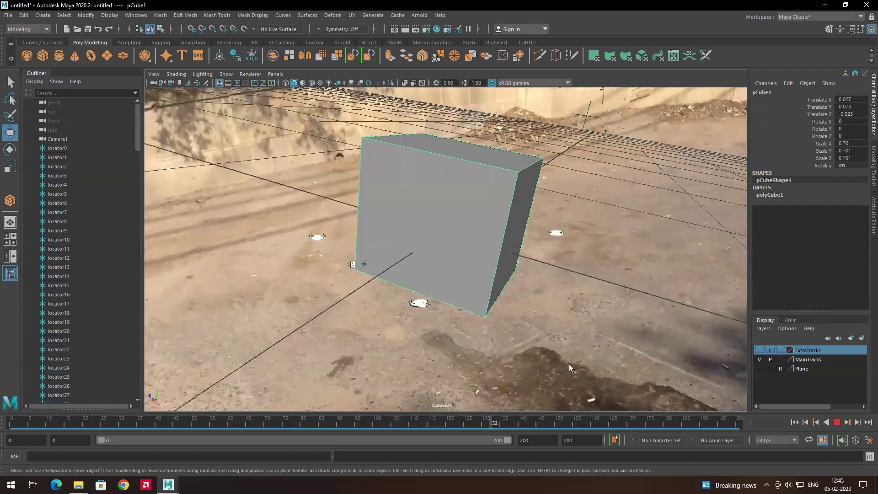
{"action": "key", "text": "alt+v"}
{"action": "left_click", "coordinate": [534, 421]}
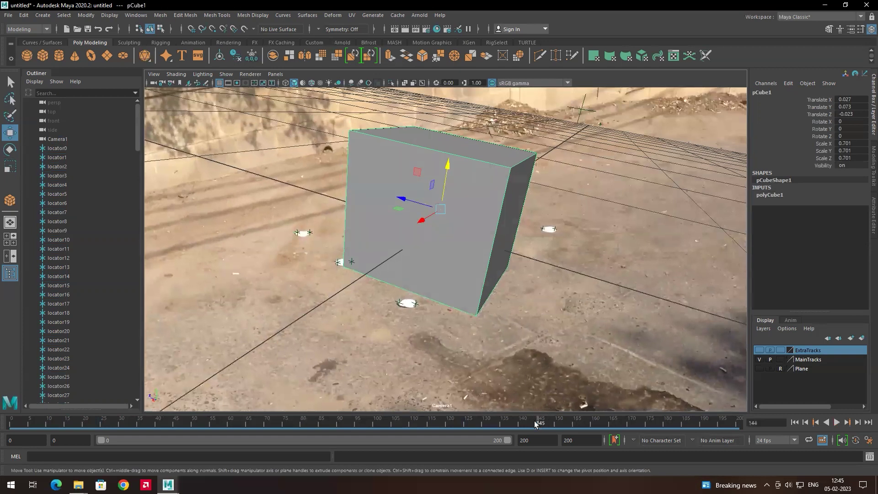
{"action": "left_click_drag", "start_coordinate": [535, 420], "coordinate": [404, 424]}
{"action": "left_click_drag", "start_coordinate": [275, 416], "coordinate": [245, 420]}
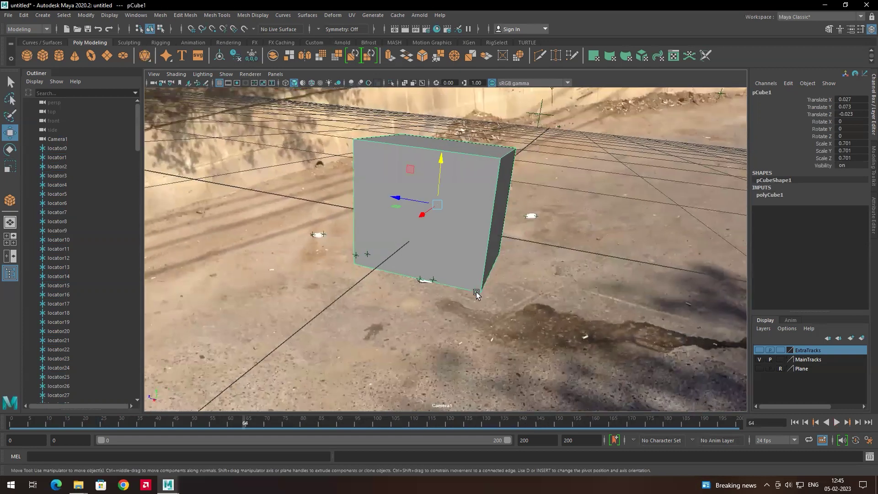
{"action": "left_click_drag", "start_coordinate": [249, 426], "coordinate": [5, 441]}
{"action": "key", "text": "alt+v"}
{"action": "key", "text": "alt+v"}
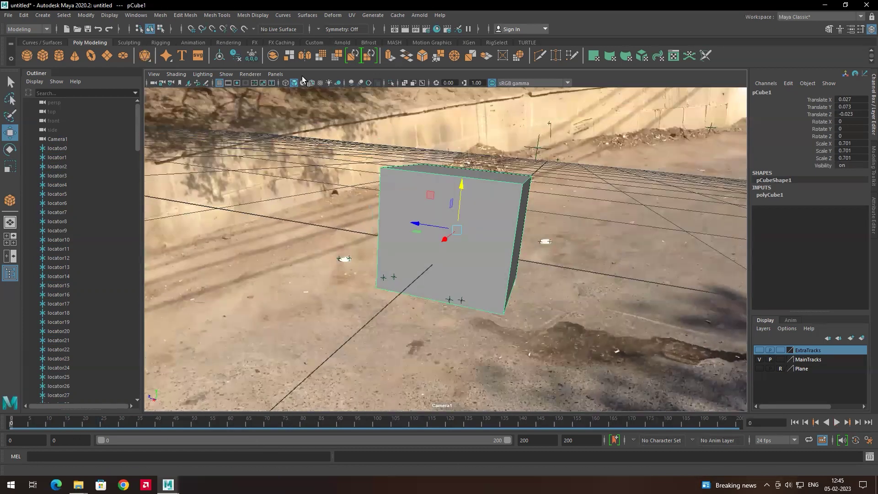
Return to the perspective view, frame the cube and raise it to about Y 0.193
{"action": "left_click", "coordinate": [275, 74]}
{"action": "mouse_move", "coordinate": [320, 83]}
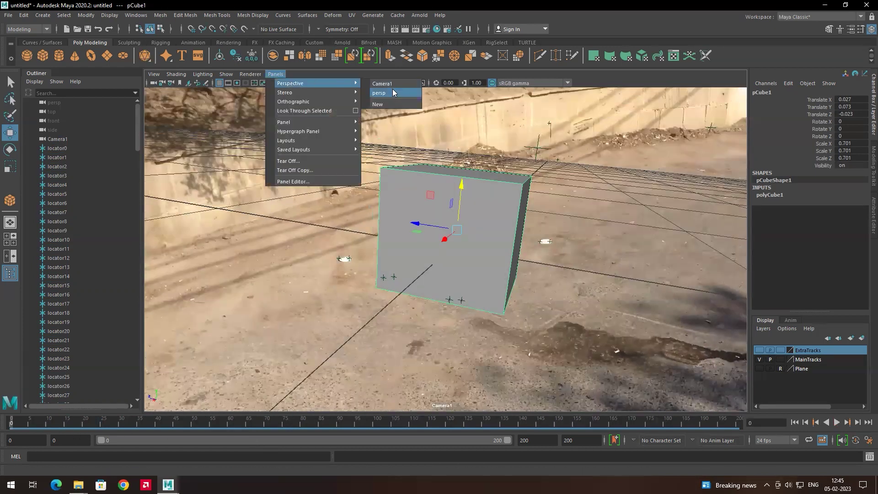
{"action": "left_click", "coordinate": [392, 92]}
{"action": "key", "text": "f"}
{"action": "left_click_drag", "start_coordinate": [428, 179], "coordinate": [288, 78]}
Play the shot through Camera1 to check the raised cube, and delete the cube
{"action": "left_click", "coordinate": [284, 74]}
{"action": "mouse_move", "coordinate": [330, 83]}
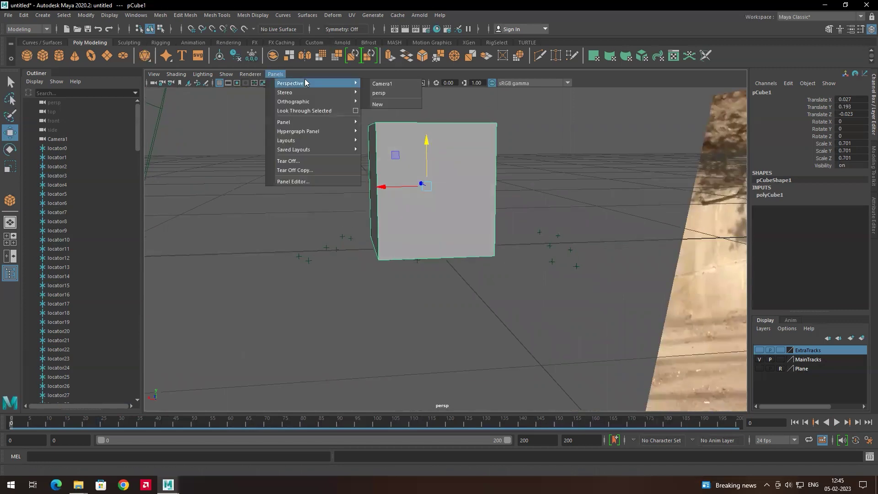
{"action": "left_click", "coordinate": [370, 83]}
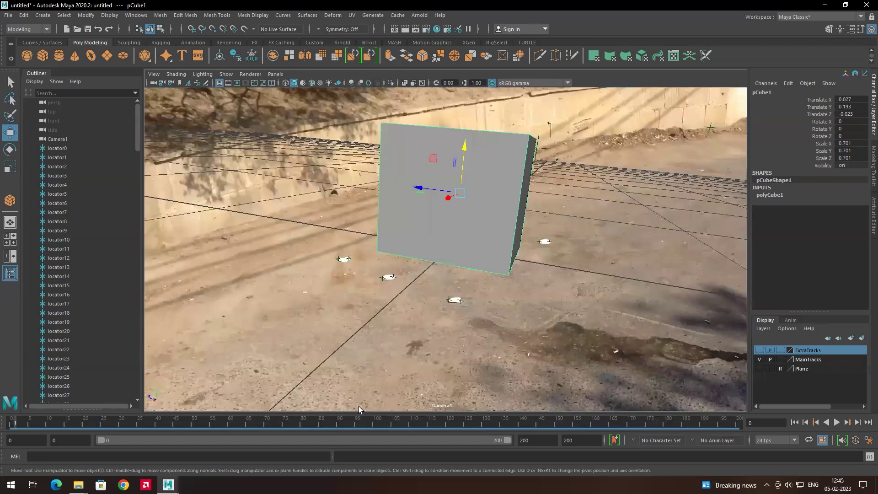
{"action": "key", "text": "alt+v"}
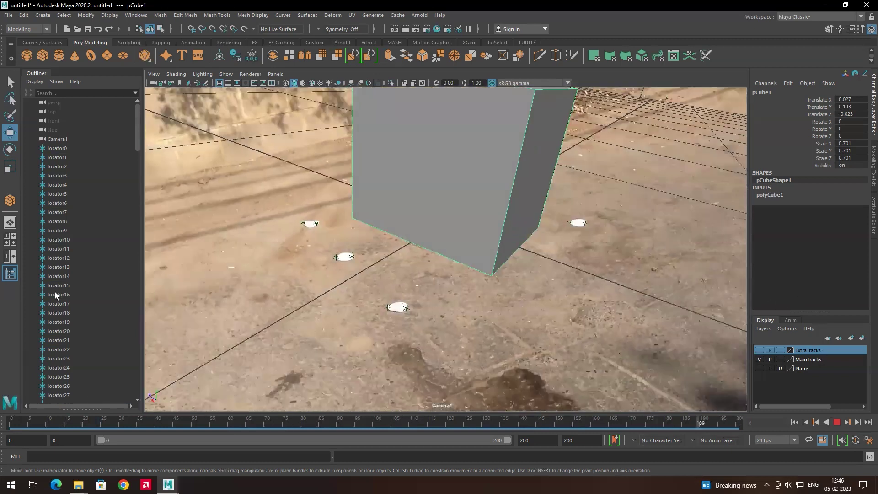
{"action": "key", "text": "Escape"}
{"action": "key", "text": "Delete"}
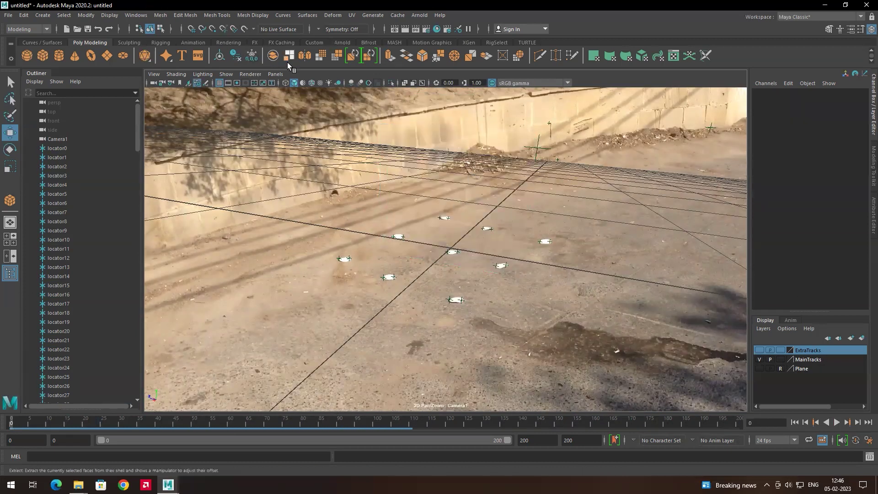
Return to the perspective view and start saving the scene under a new name in the Desktop folder
{"action": "left_click", "coordinate": [276, 74]}
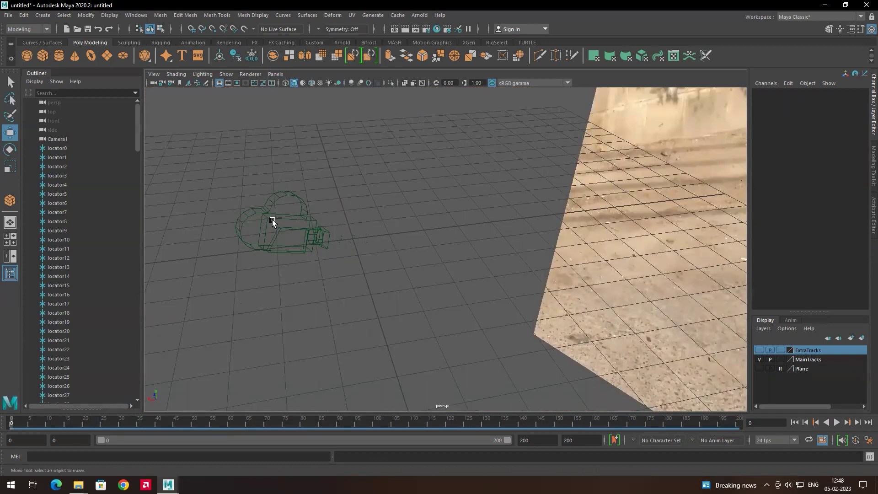
{"action": "left_click", "coordinate": [8, 15]}
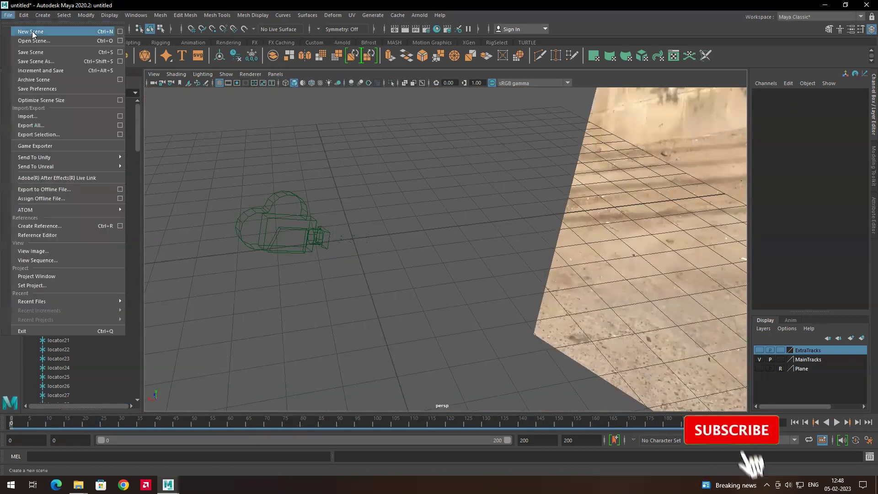
{"action": "left_click", "coordinate": [30, 62]}
{"action": "left_click", "coordinate": [189, 226]}
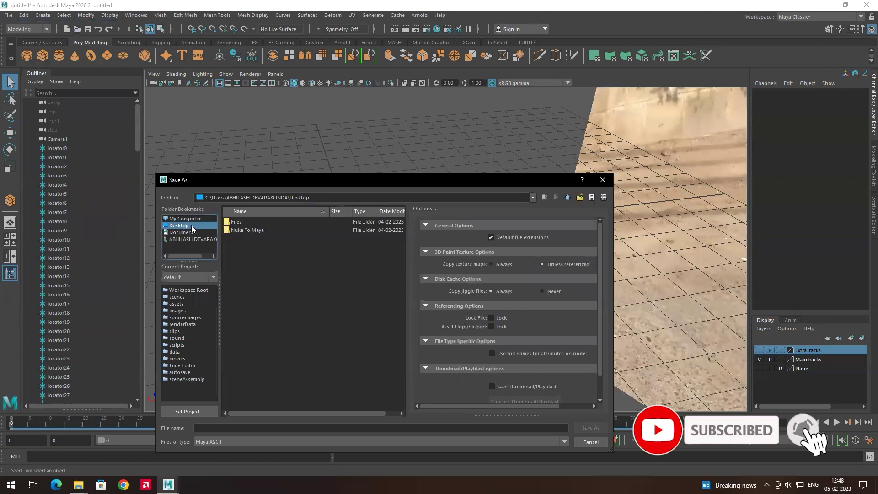